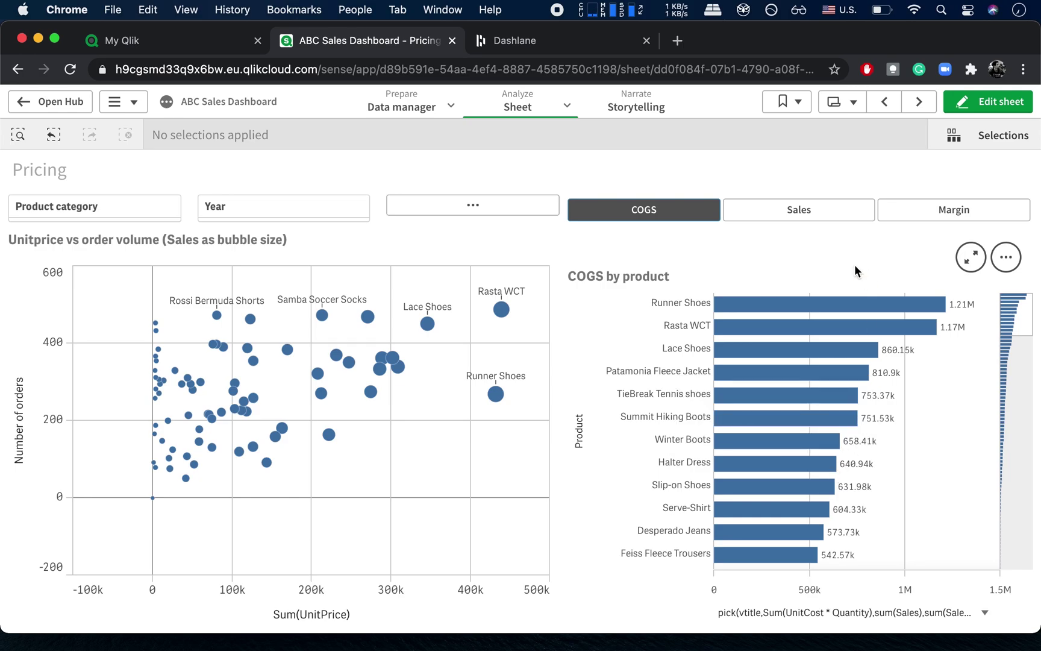
Switch the bar chart between Sales, Margin and COGS values
{"action": "left_click", "coordinate": [822, 215]}
{"action": "left_click", "coordinate": [903, 218]}
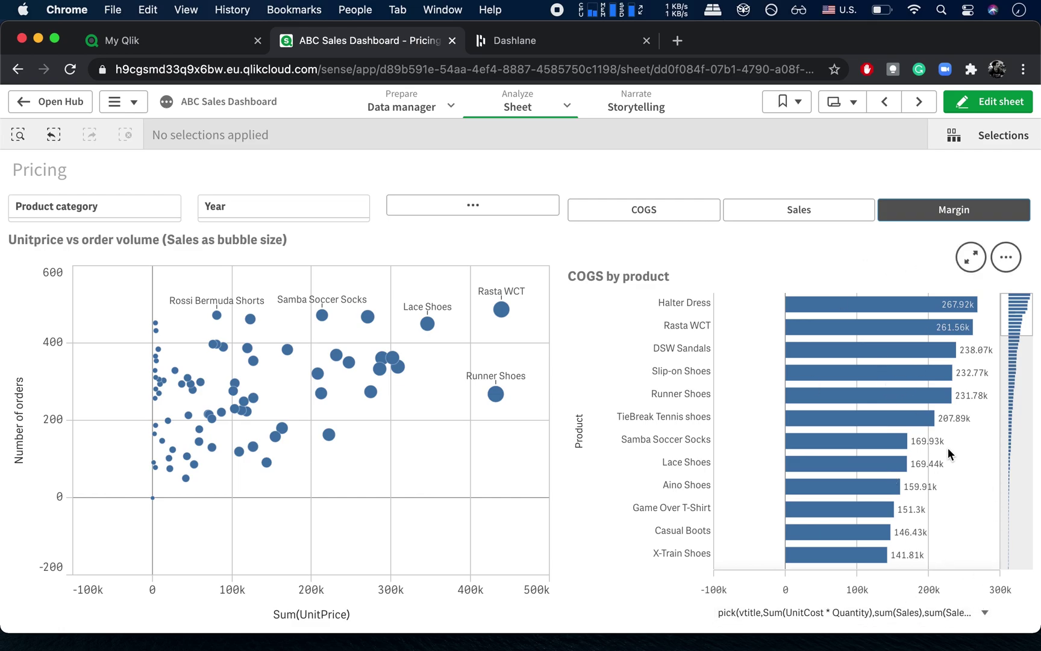
{"action": "left_click", "coordinate": [783, 215]}
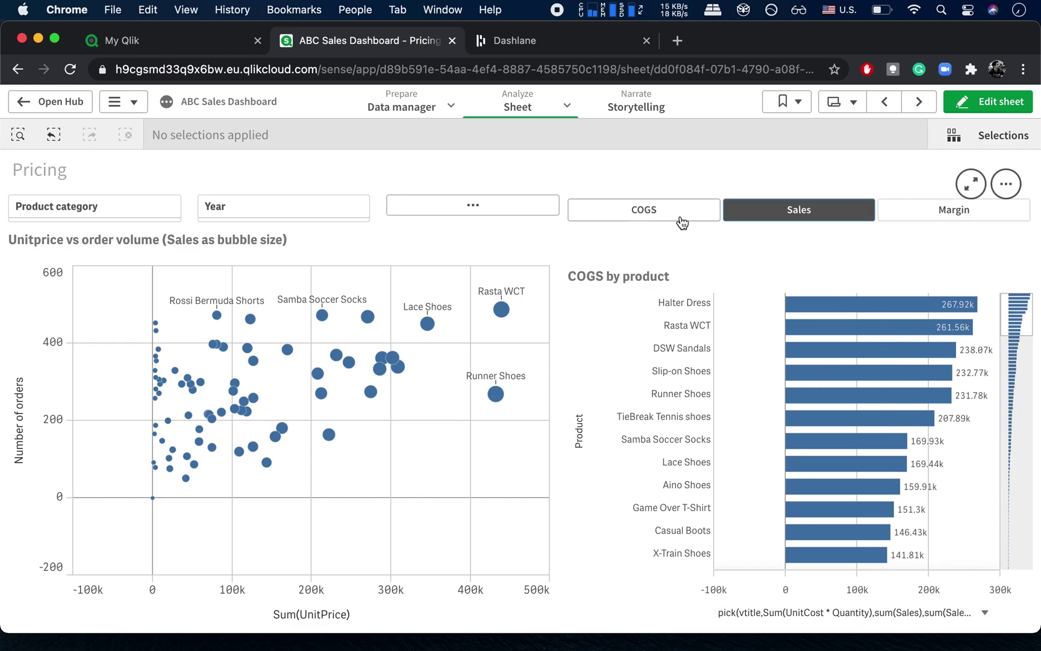
{"action": "left_click", "coordinate": [681, 221]}
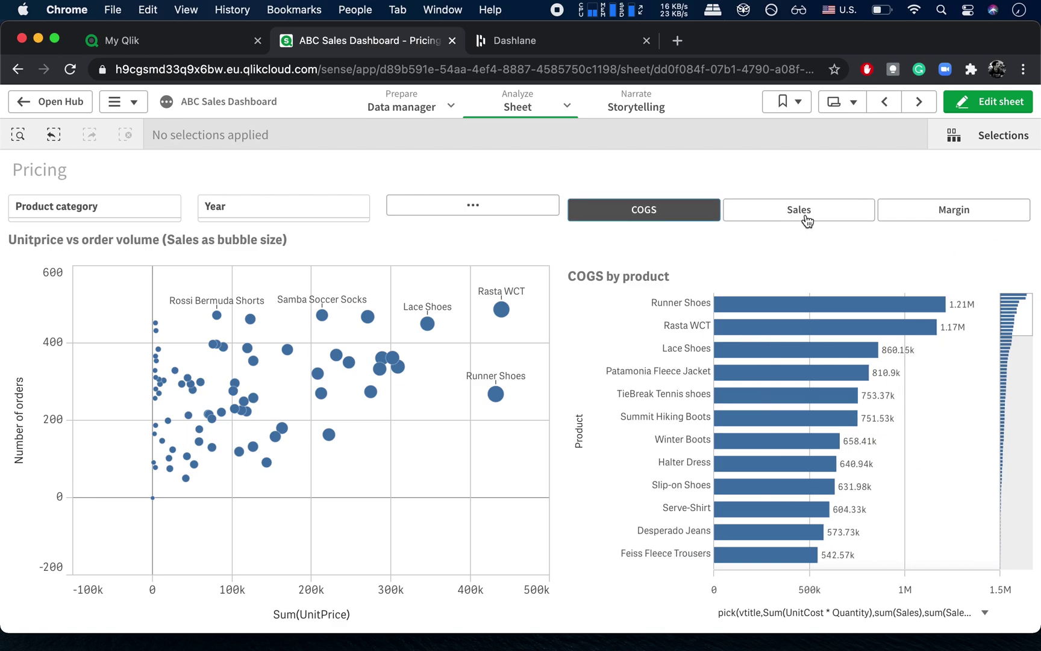
{"action": "left_click", "coordinate": [947, 216]}
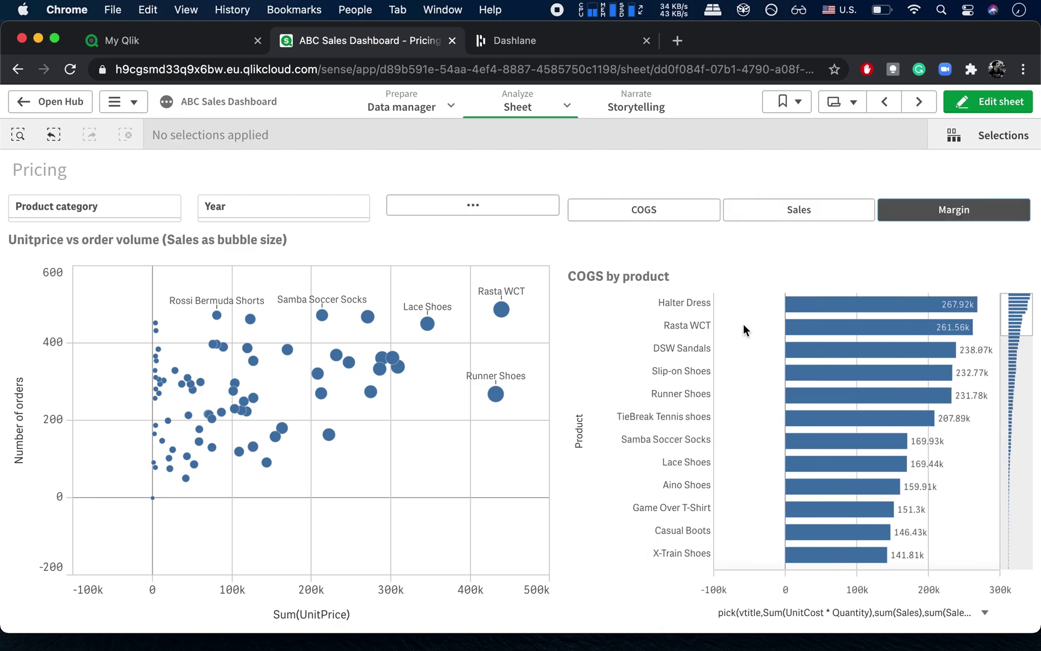
{"action": "left_click", "coordinate": [644, 219]}
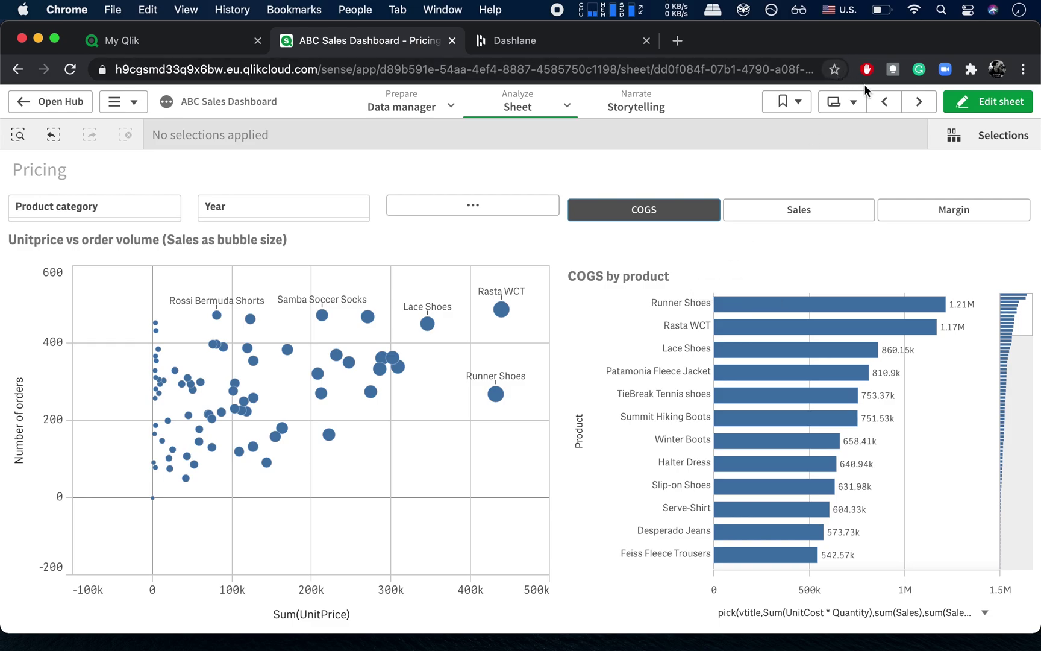
In sheet editing, create the variable vmeasure with definition 1
{"action": "left_click", "coordinate": [976, 104]}
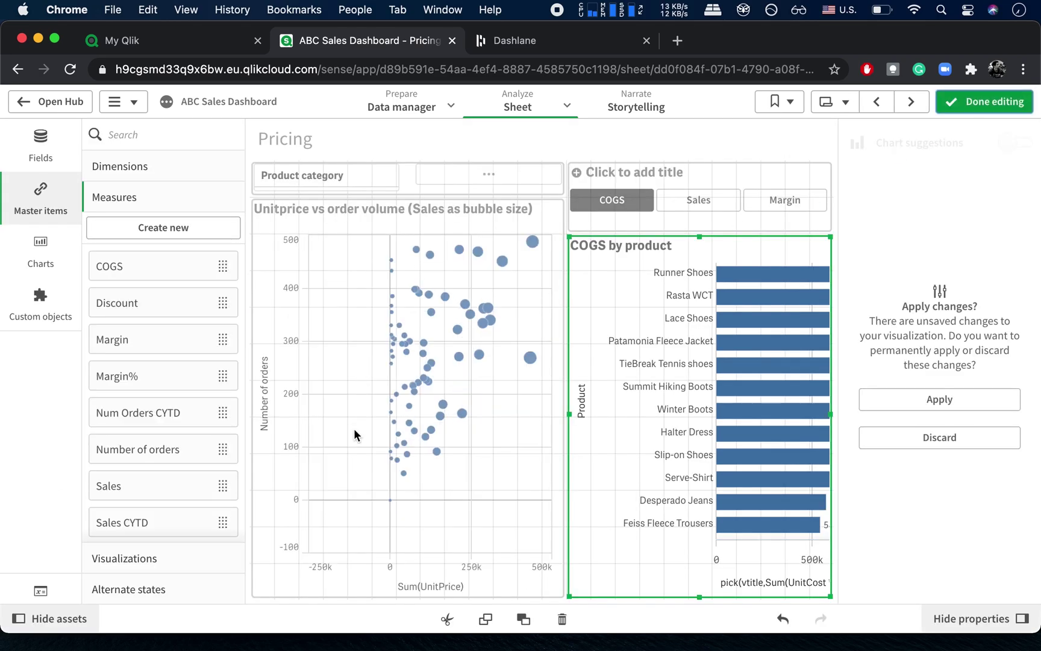
{"action": "left_click", "coordinate": [41, 591]}
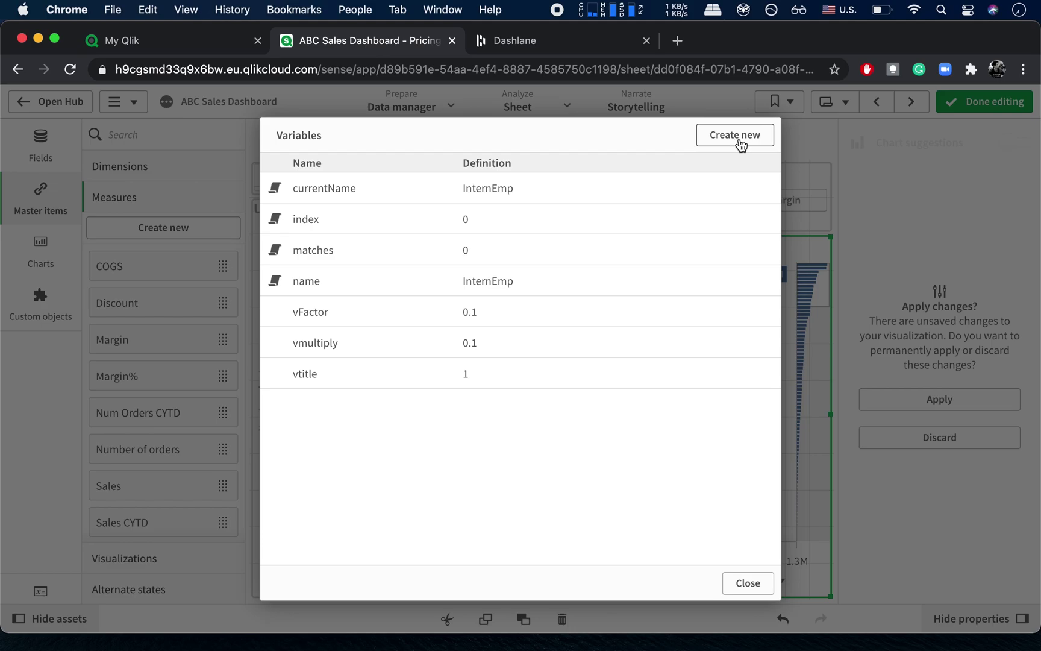
{"action": "left_click", "coordinate": [733, 136]}
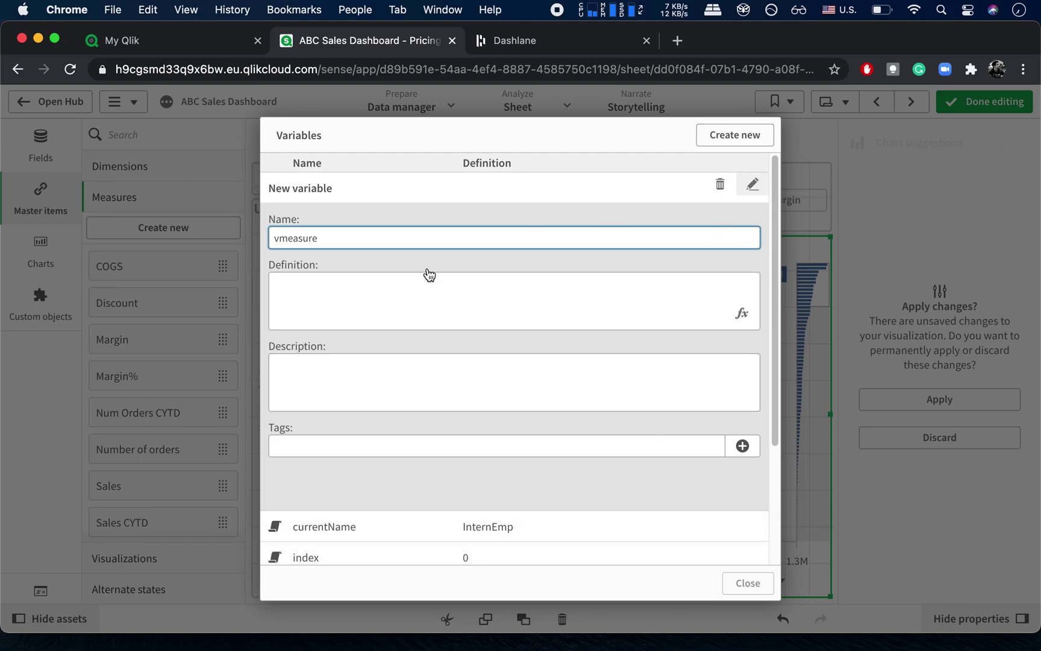
{"action": "left_click", "coordinate": [363, 299]}
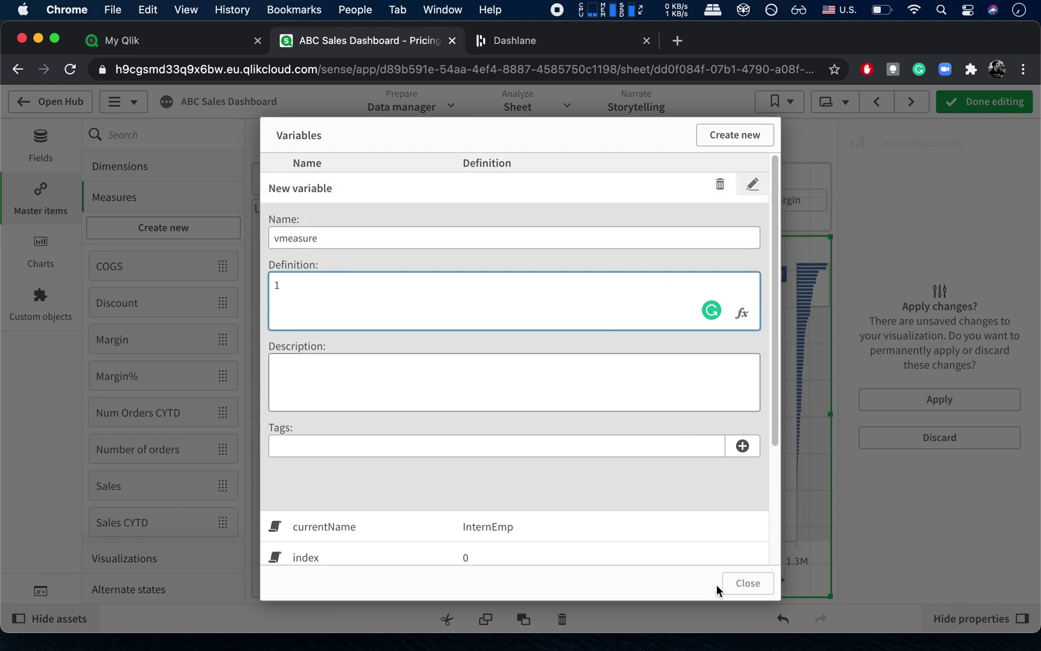
{"action": "left_click", "coordinate": [744, 138]}
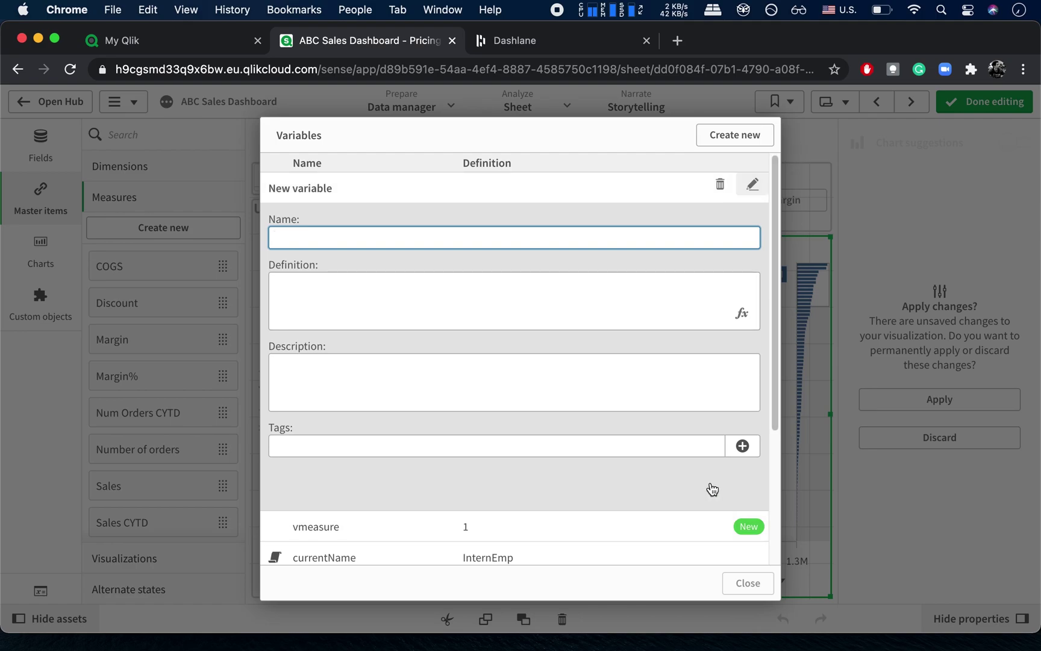
{"action": "scroll", "coordinate": [709, 490], "scroll_direction": "down", "scroll_amount": 2}
{"action": "left_click", "coordinate": [697, 493]}
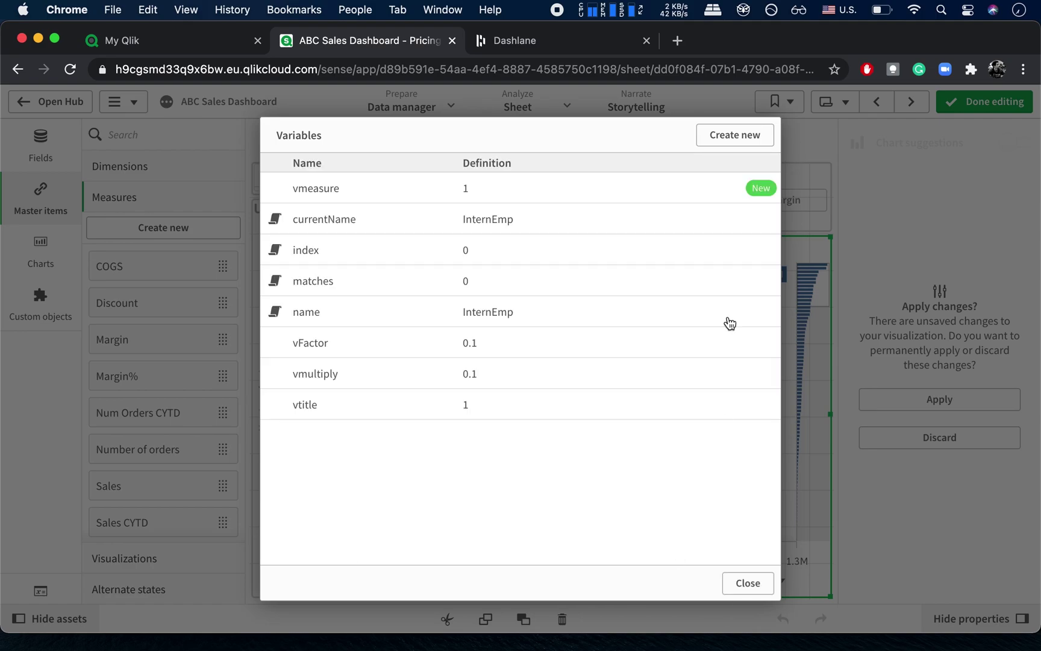
{"action": "left_click", "coordinate": [748, 582]}
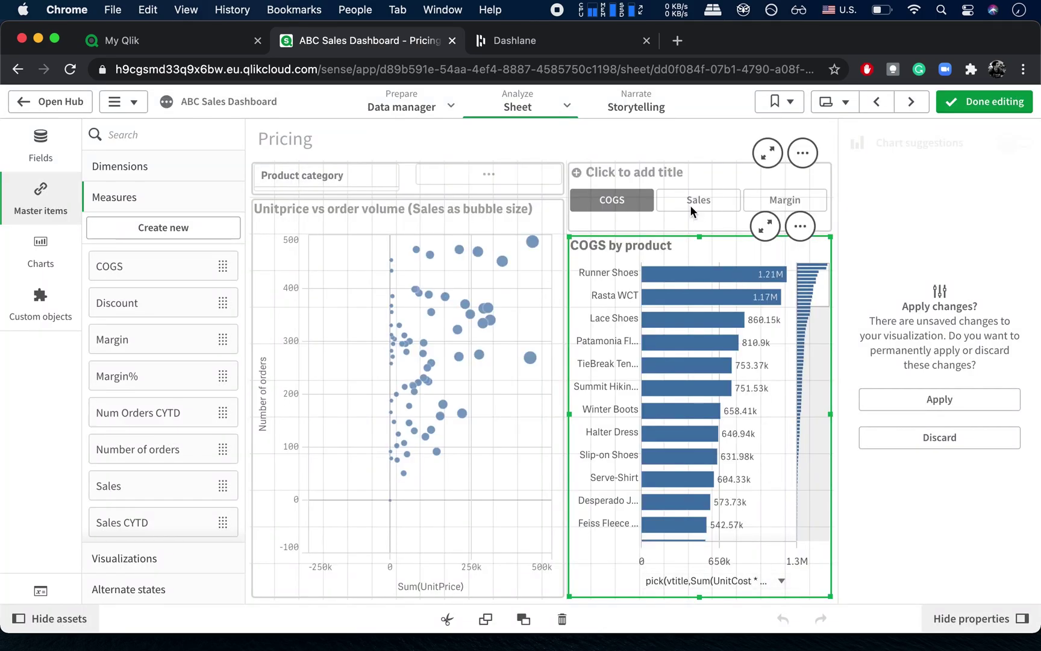
Place a Variable input above the bubble chart and widen it across the column
{"action": "left_click", "coordinate": [51, 251]}
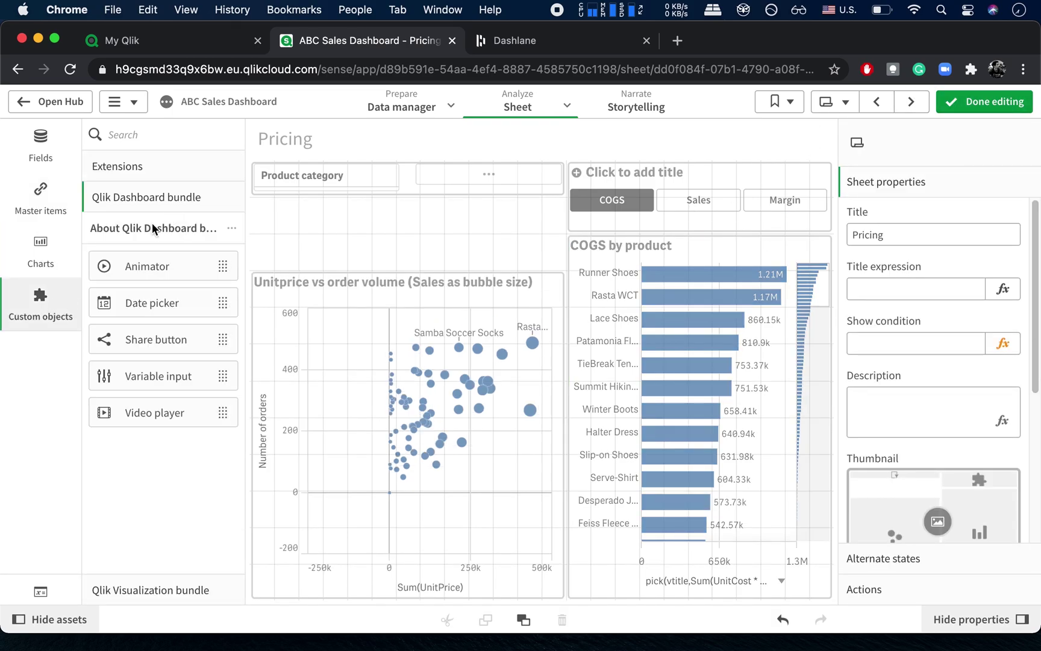
{"action": "left_click_drag", "start_coordinate": [290, 314], "coordinate": [371, 228]}
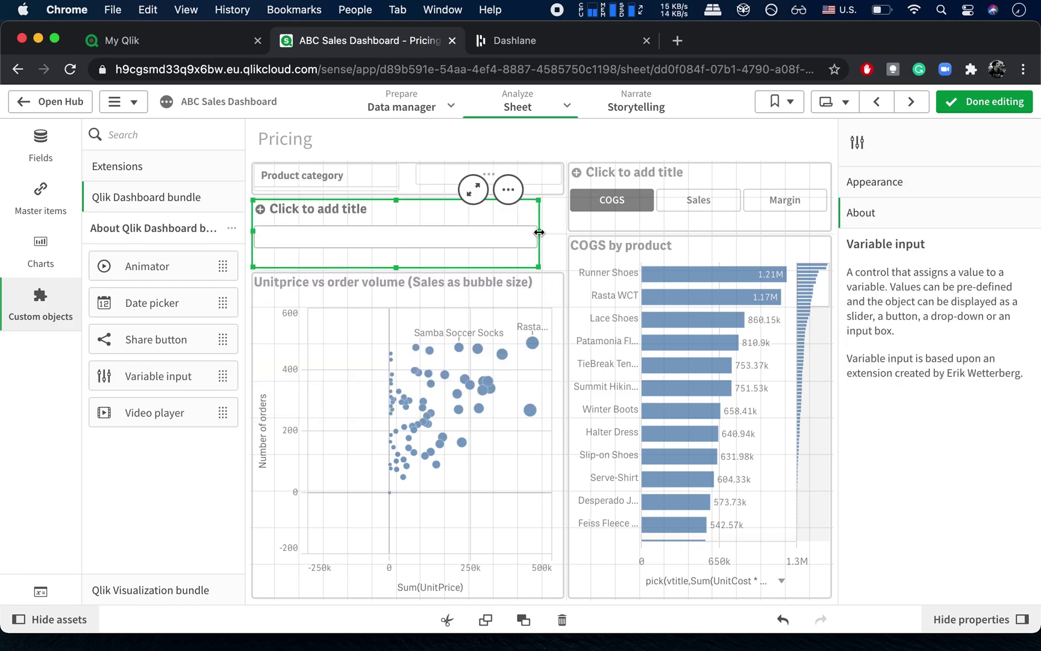
{"action": "left_click_drag", "start_coordinate": [549, 237], "coordinate": [565, 233]}
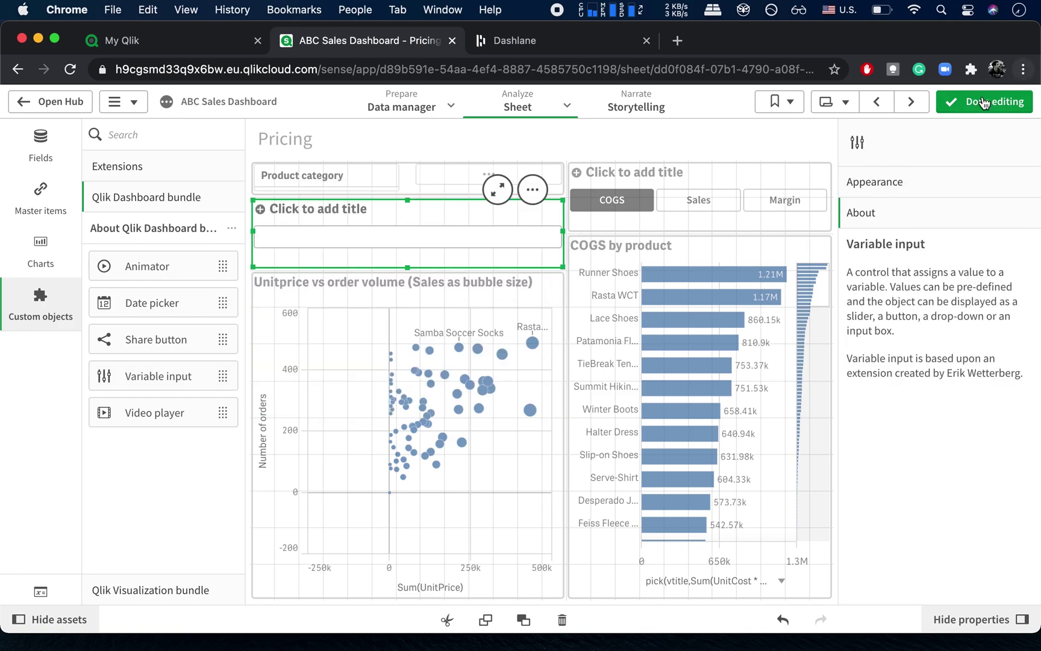
Link the variable input to vmeasure and show it as Buttons
{"action": "left_click", "coordinate": [873, 181]}
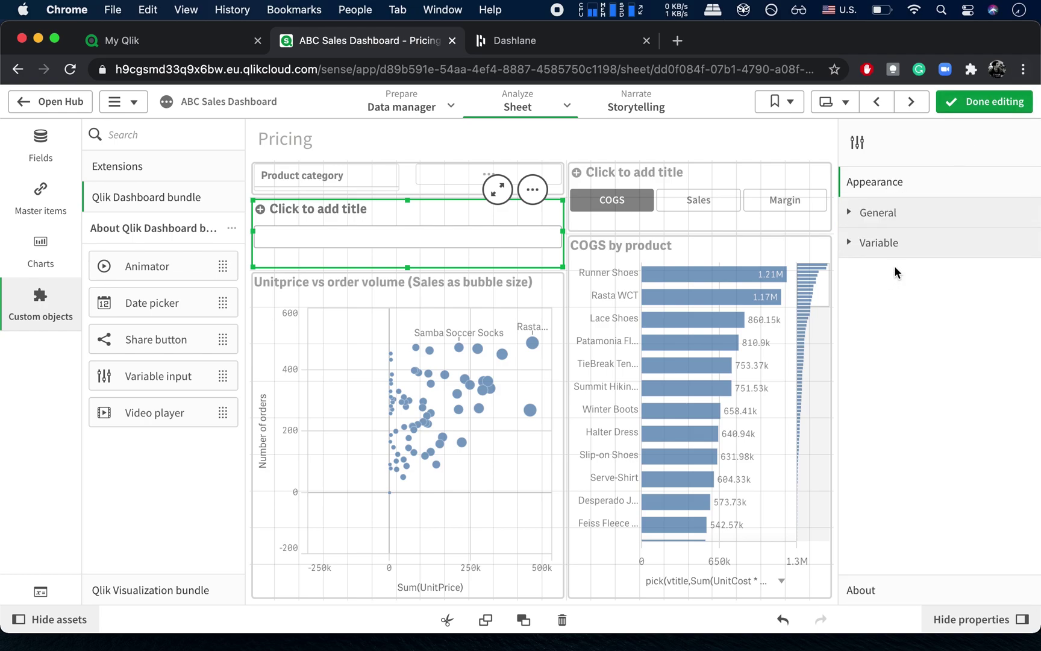
{"action": "left_click", "coordinate": [875, 216]}
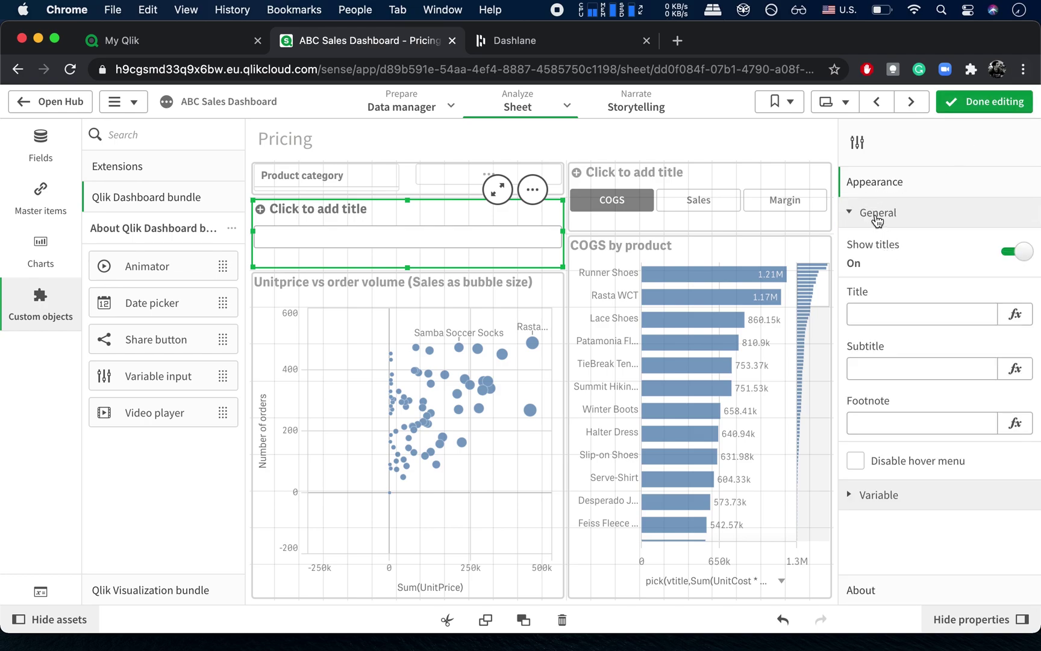
{"action": "left_click", "coordinate": [876, 221]}
{"action": "left_click", "coordinate": [878, 240]}
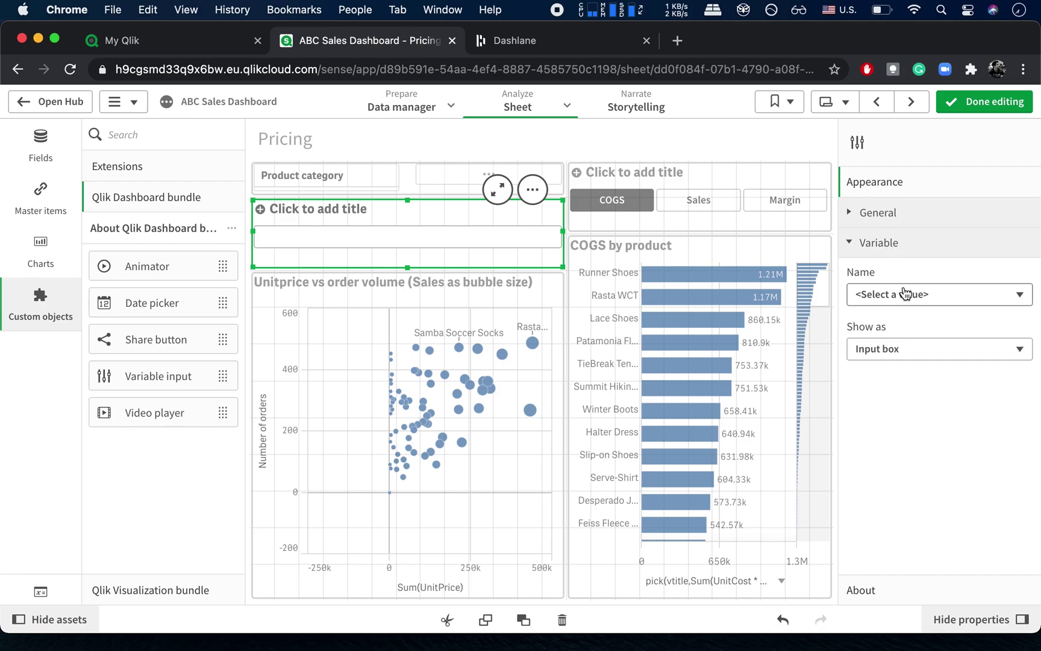
{"action": "left_click", "coordinate": [910, 295]}
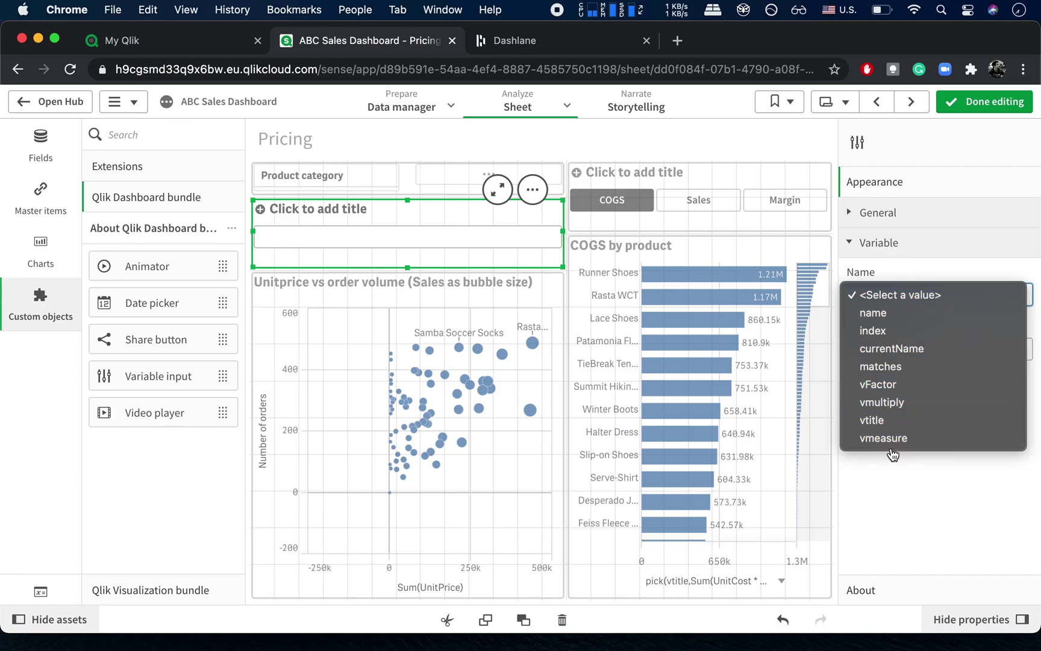
{"action": "left_click", "coordinate": [891, 444]}
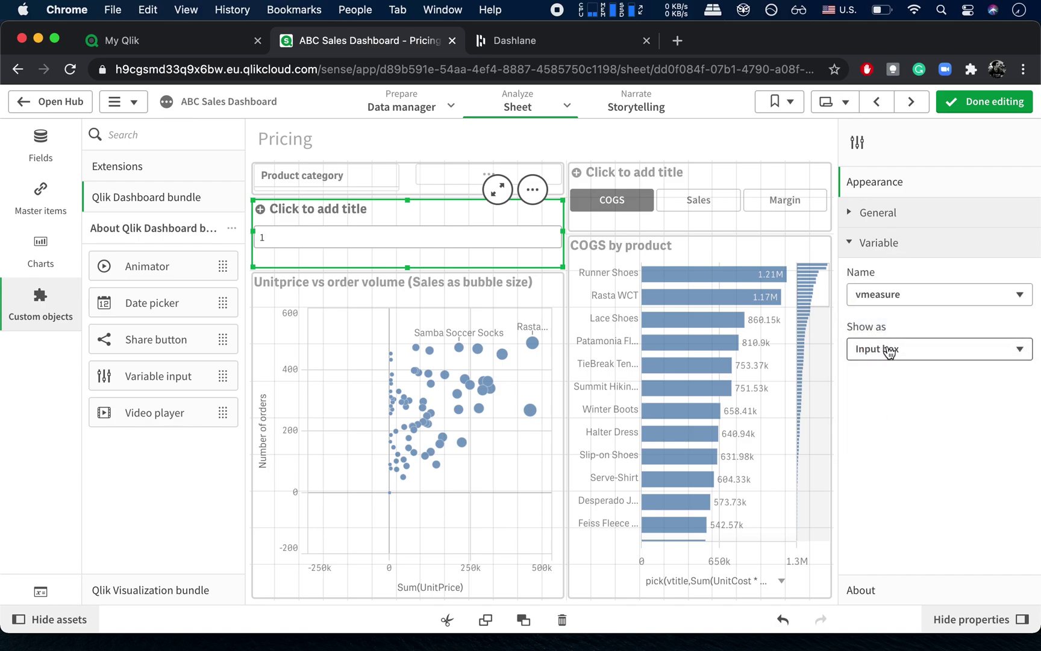
{"action": "left_click", "coordinate": [889, 349]}
{"action": "left_click", "coordinate": [885, 314]}
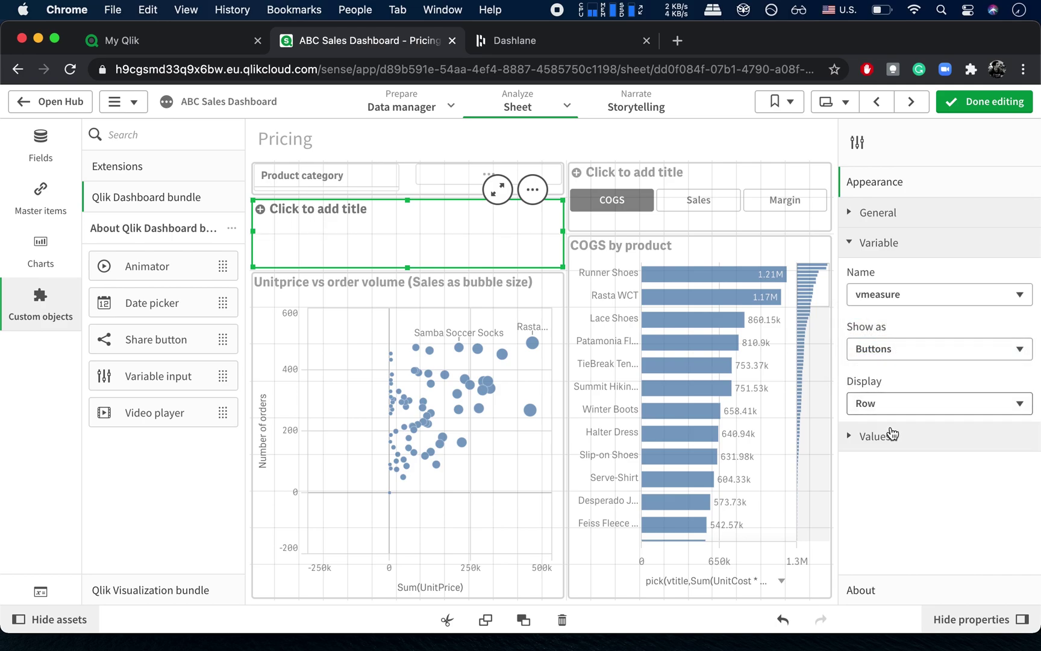
{"action": "left_click", "coordinate": [890, 433]}
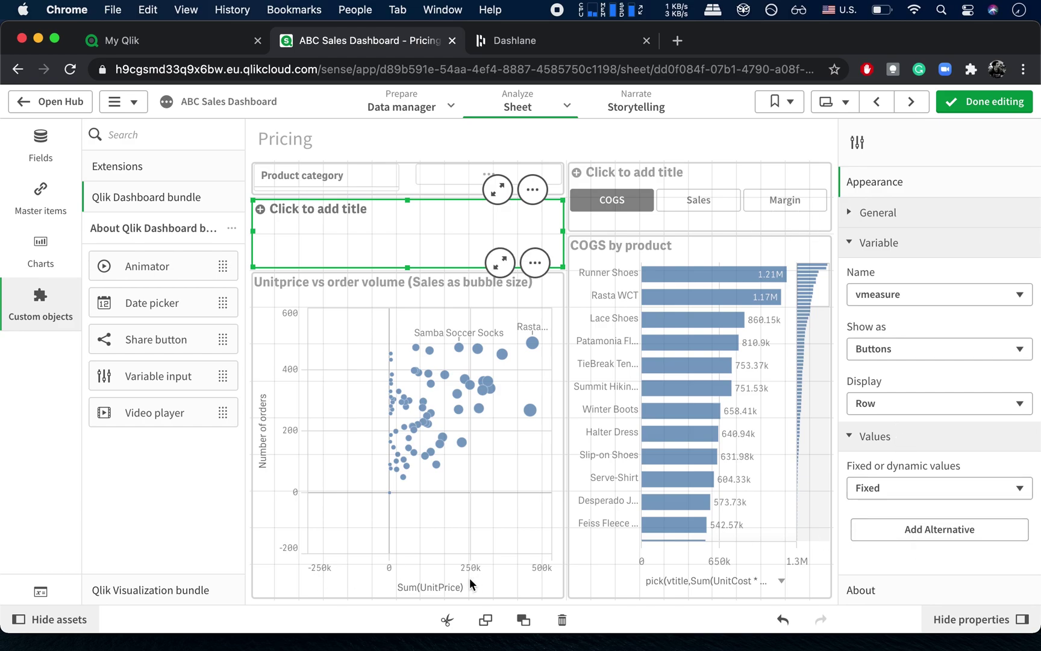
Add a first button alternative with value 1 and label Unit Price
{"action": "left_click", "coordinate": [957, 530]}
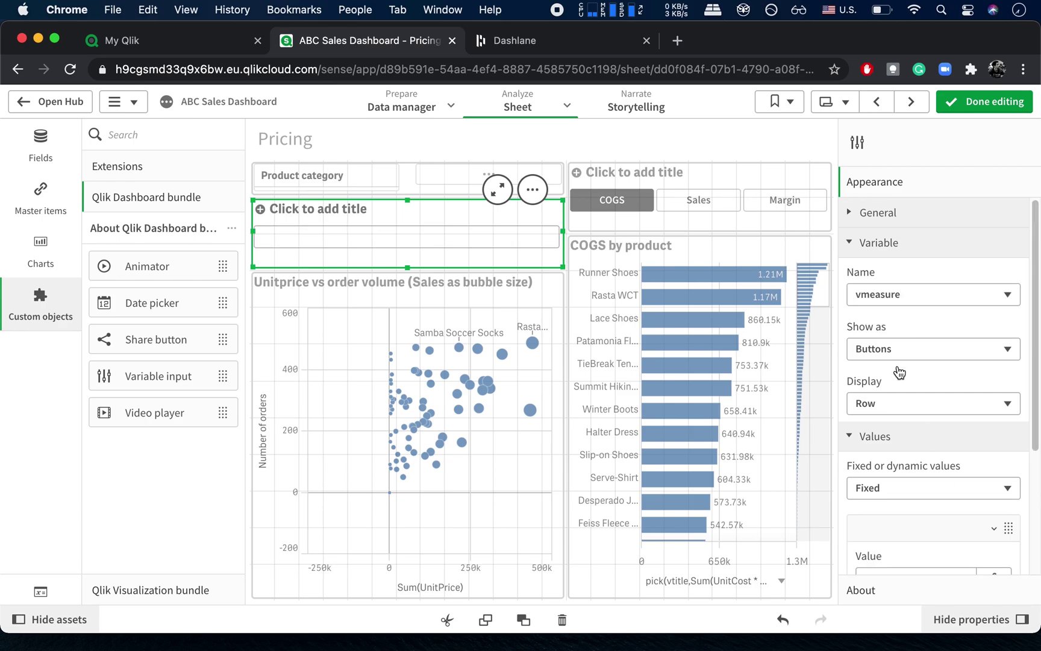
{"action": "scroll", "coordinate": [898, 373], "scroll_direction": "down", "scroll_amount": 5}
{"action": "left_click", "coordinate": [892, 433]}
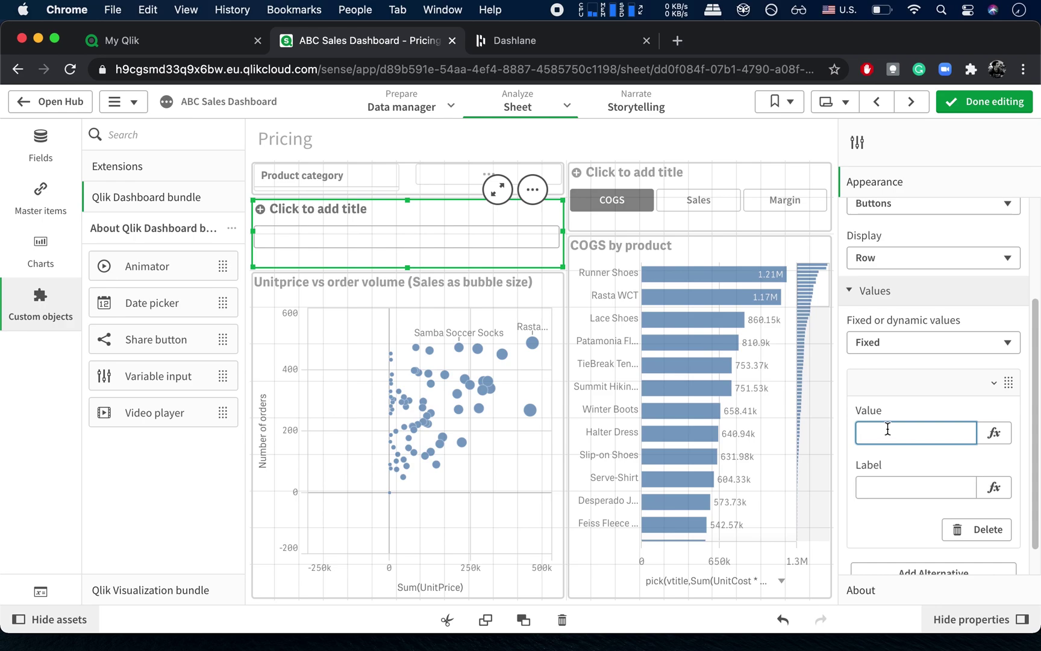
{"action": "left_click", "coordinate": [914, 485]}
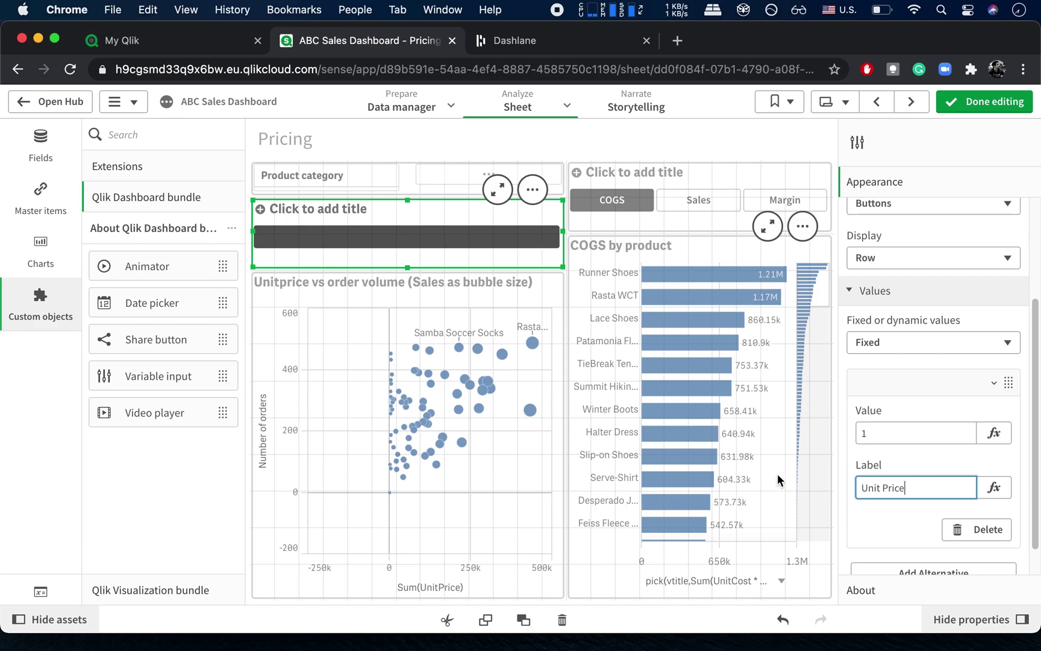
{"action": "left_click", "coordinate": [916, 390]}
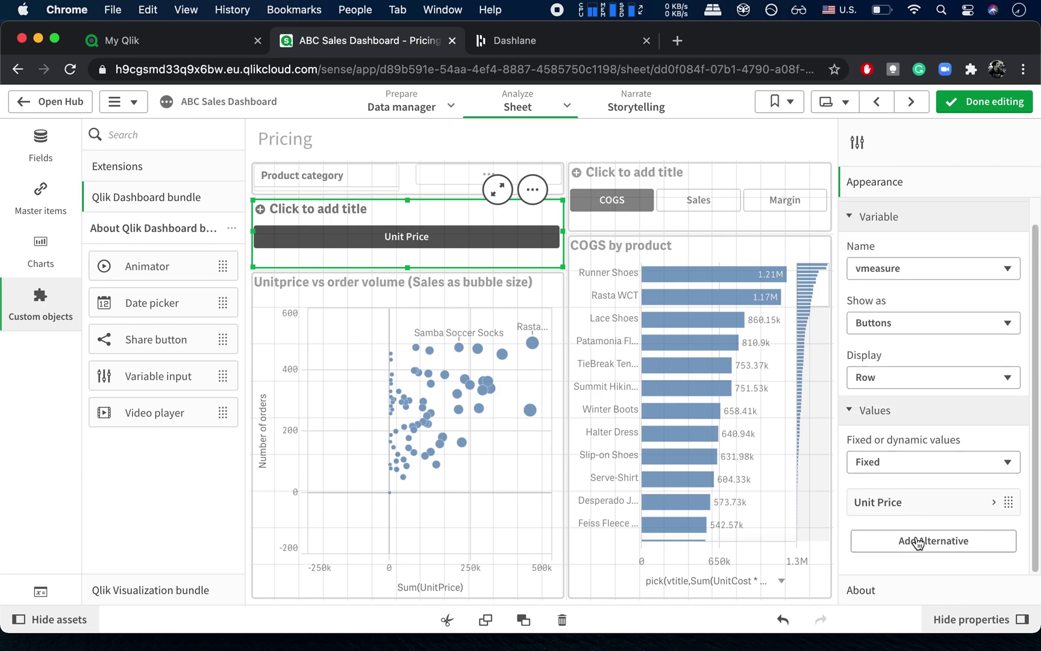
Add a second button alternative with value 2 and label Sales
{"action": "left_click", "coordinate": [918, 542]}
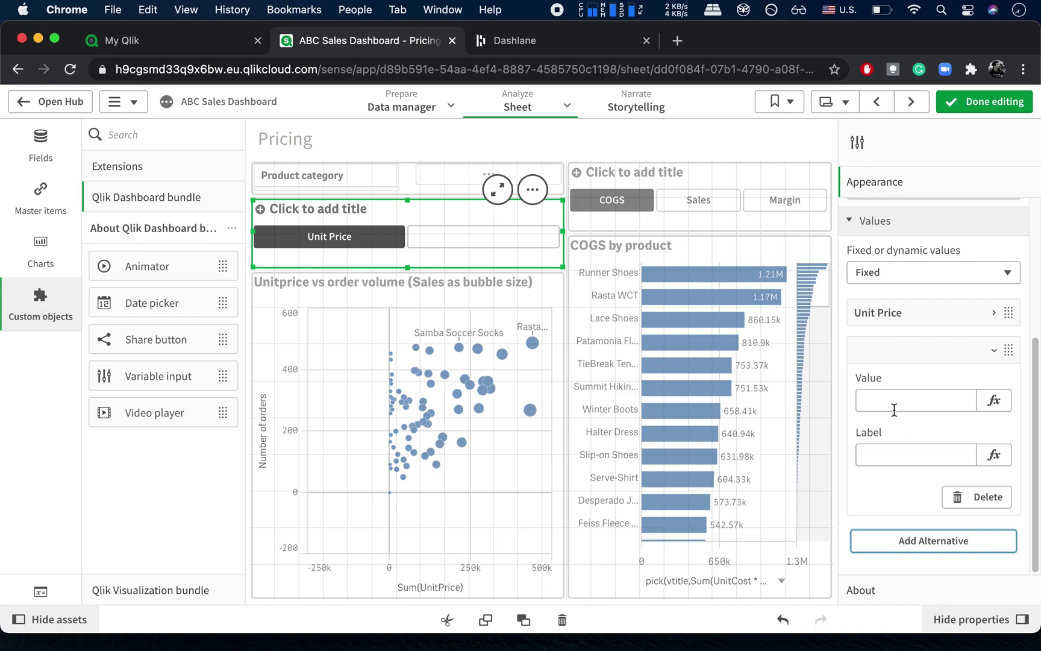
{"action": "left_click", "coordinate": [894, 400]}
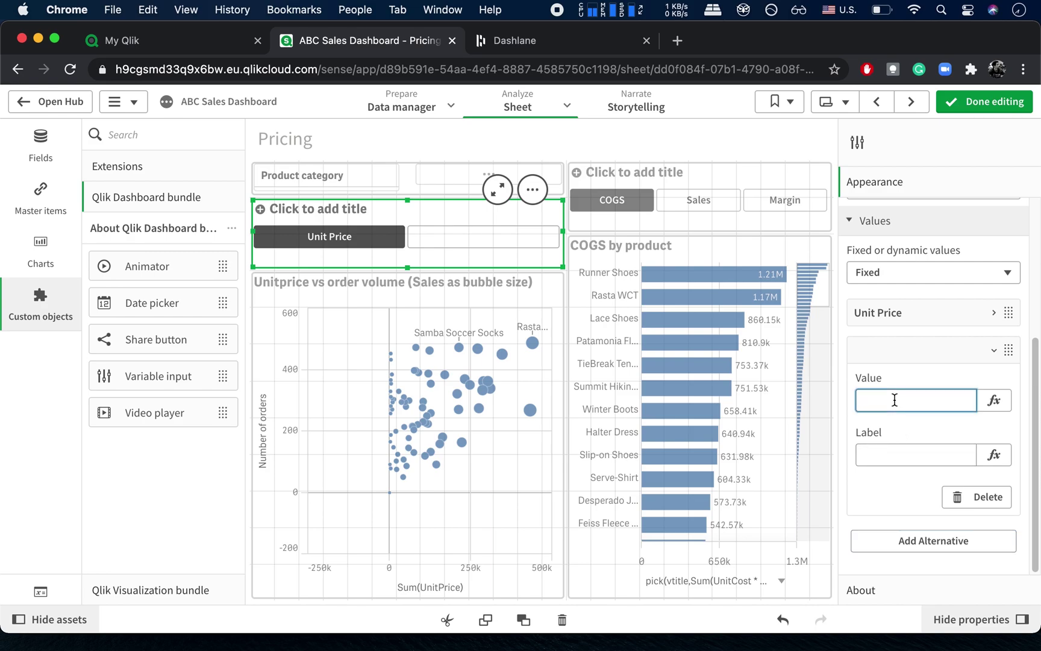
{"action": "key", "text": "Tab"}
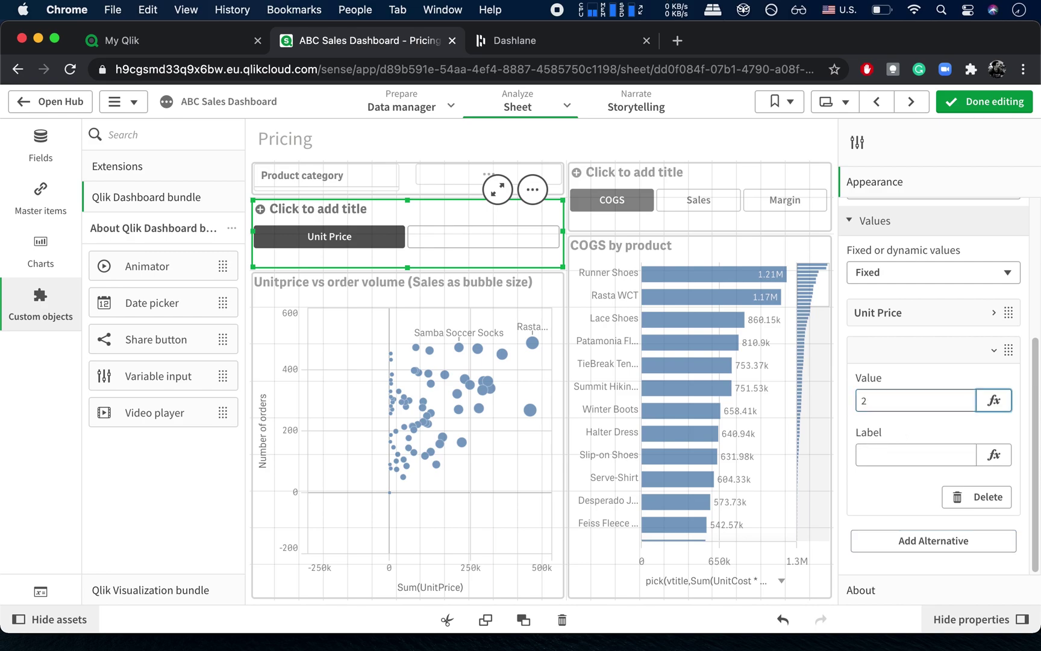
{"action": "left_click", "coordinate": [914, 460]}
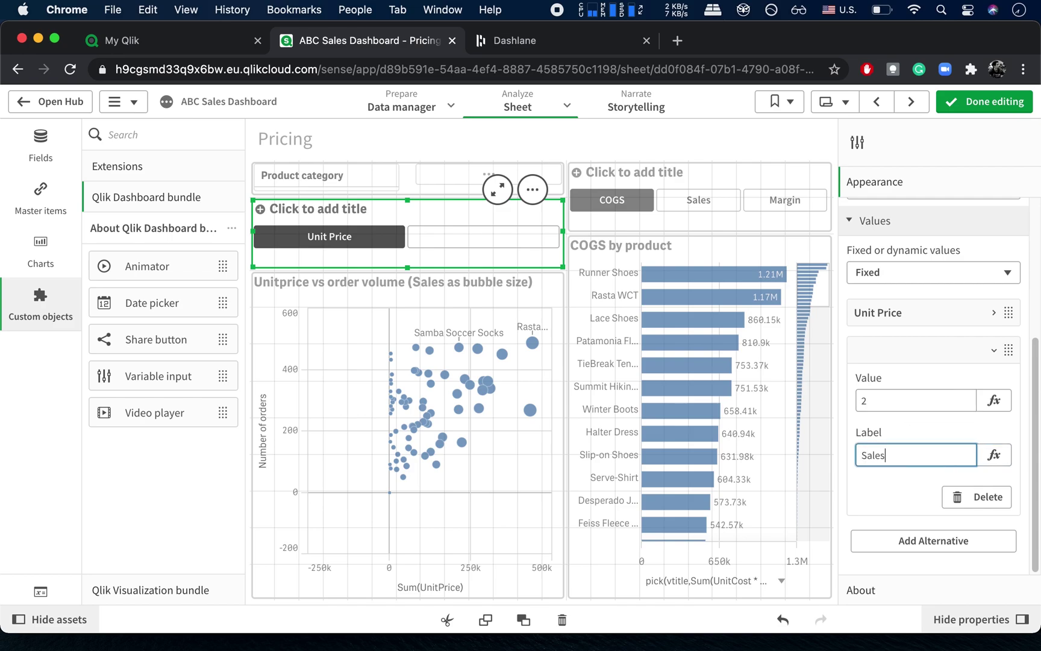
{"action": "type", "text": "Sales"}
{"action": "key", "text": "Return"}
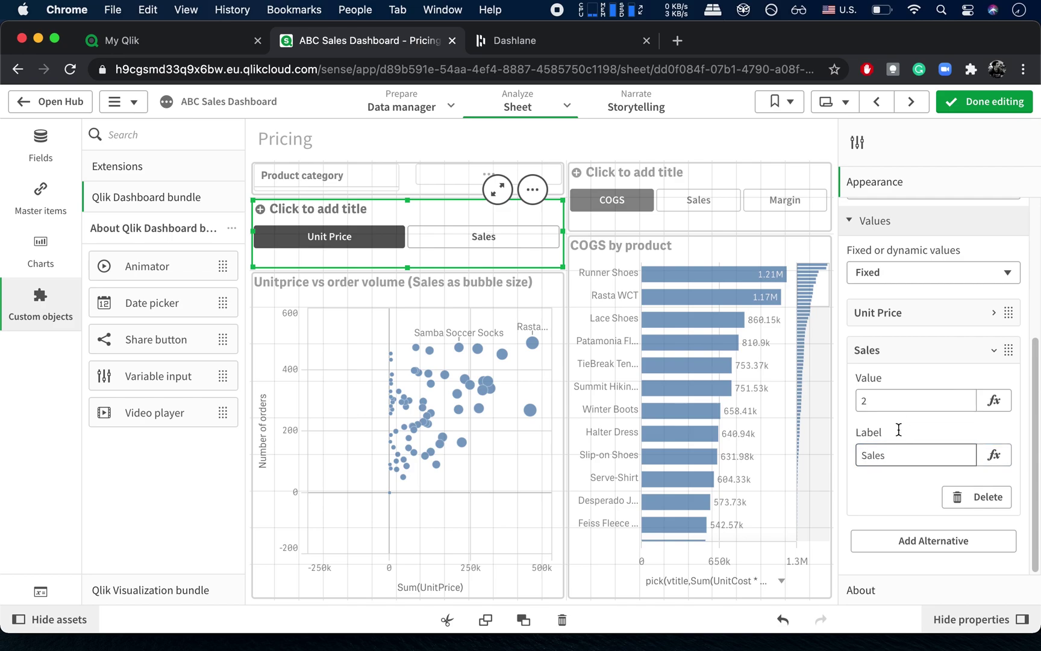
{"action": "left_click", "coordinate": [917, 349]}
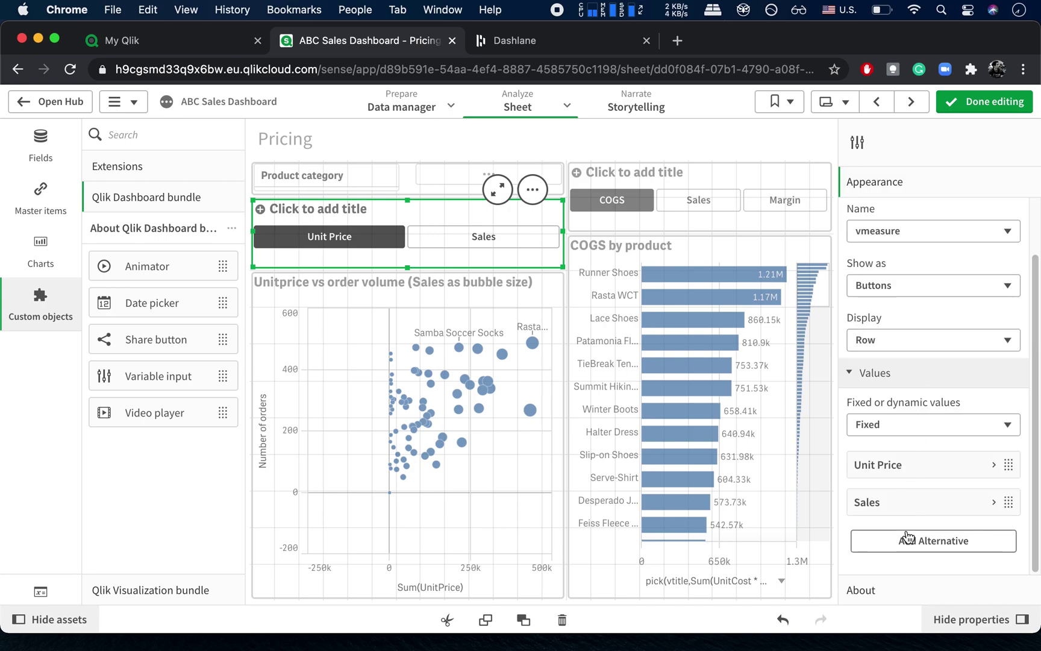
Add a third alternative with value 3 and label COGS, then finish editing
{"action": "left_click", "coordinate": [908, 539]}
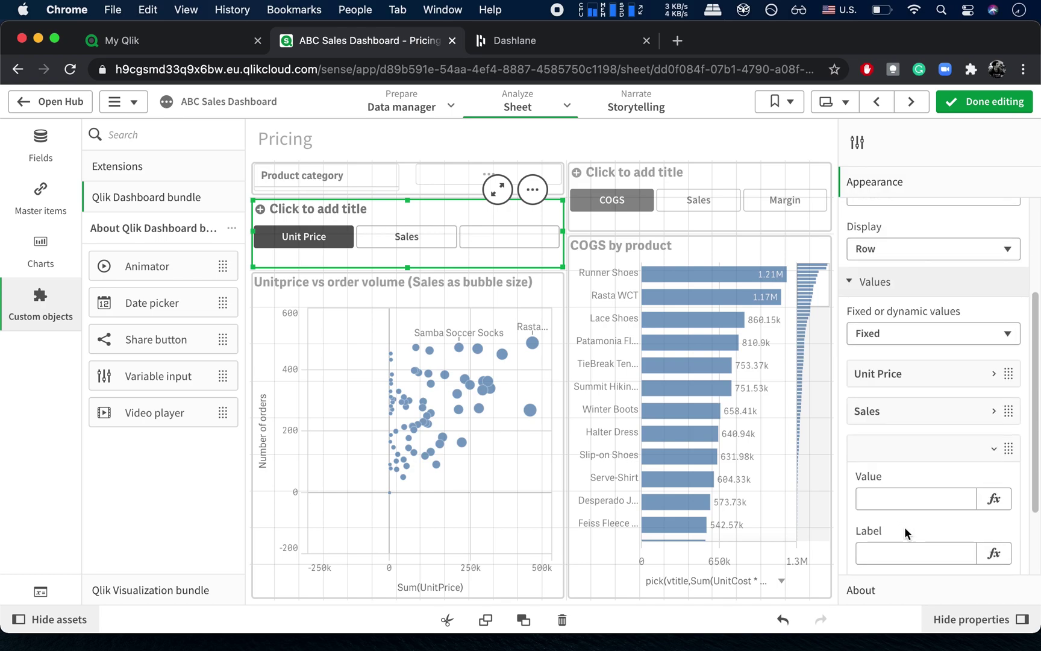
{"action": "left_click", "coordinate": [891, 500]}
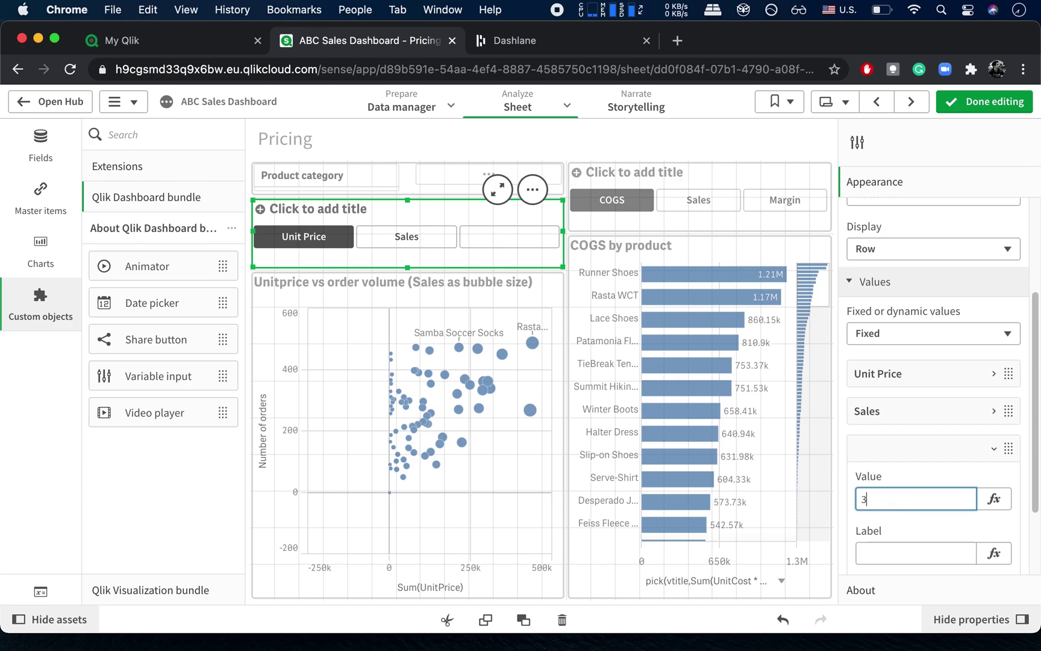
{"action": "type", "text": "3"}
{"action": "key", "text": "Tab"}
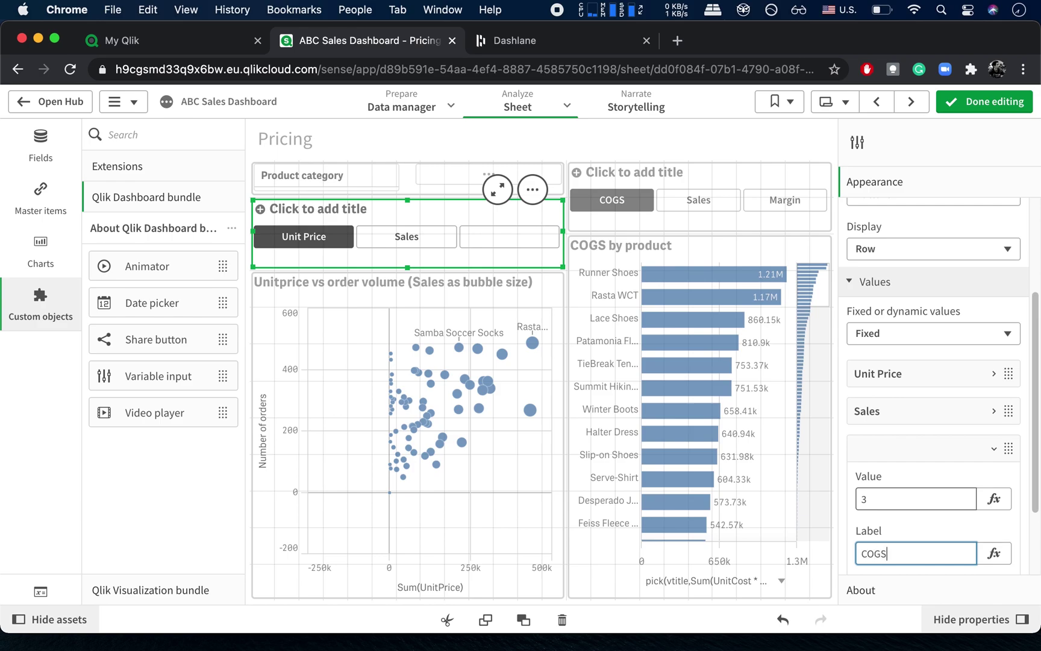
{"action": "key", "text": "Return"}
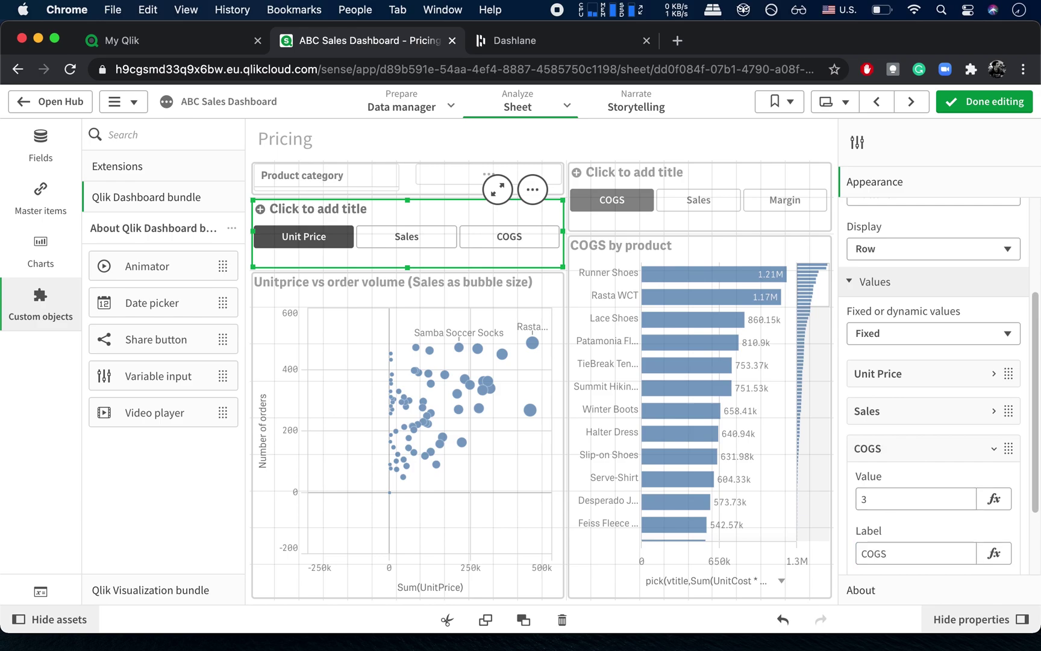
{"action": "scroll", "coordinate": [926, 455], "scroll_direction": "up", "scroll_amount": 2}
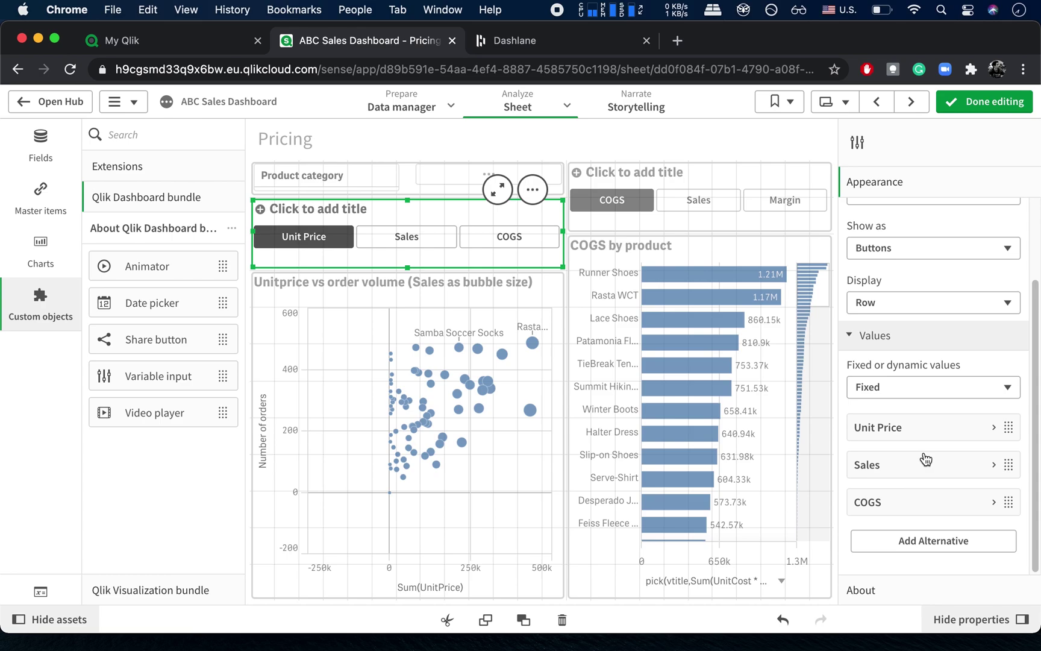
{"action": "left_click", "coordinate": [977, 110]}
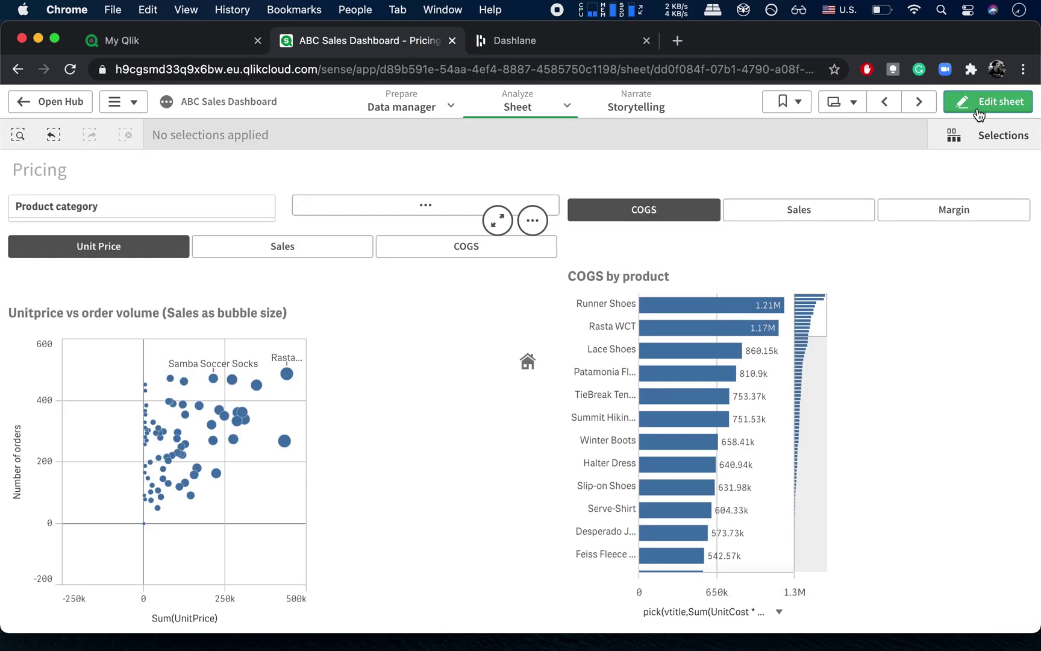
Re-enter editing to review the Unit Price, Sales and COGS alternatives
{"action": "left_click", "coordinate": [977, 112]}
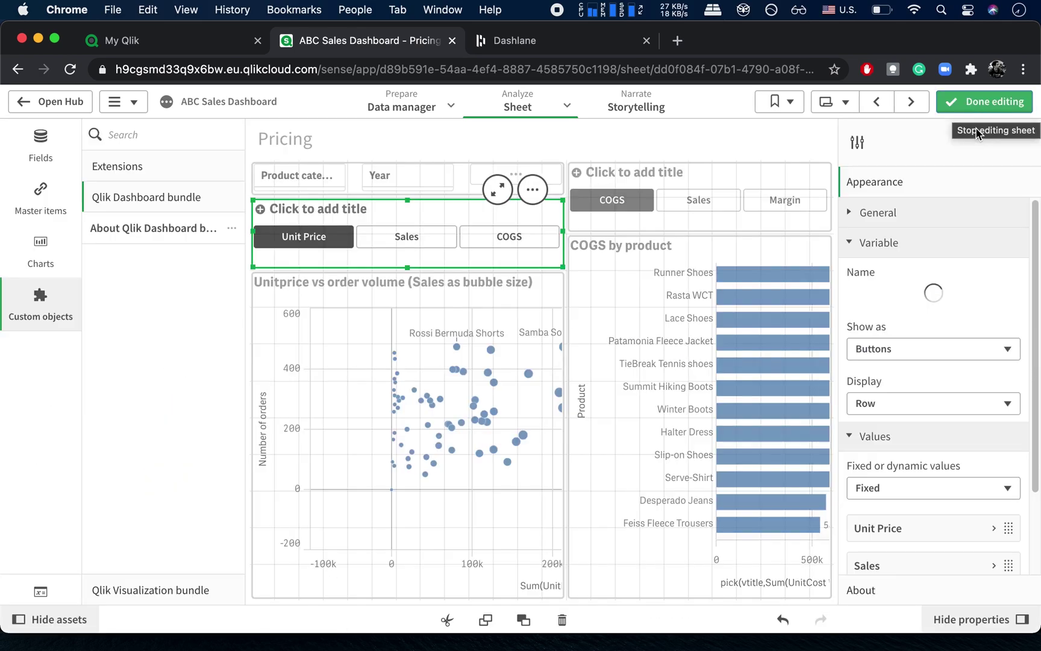
{"action": "scroll", "coordinate": [930, 485], "scroll_direction": "down", "scroll_amount": 2}
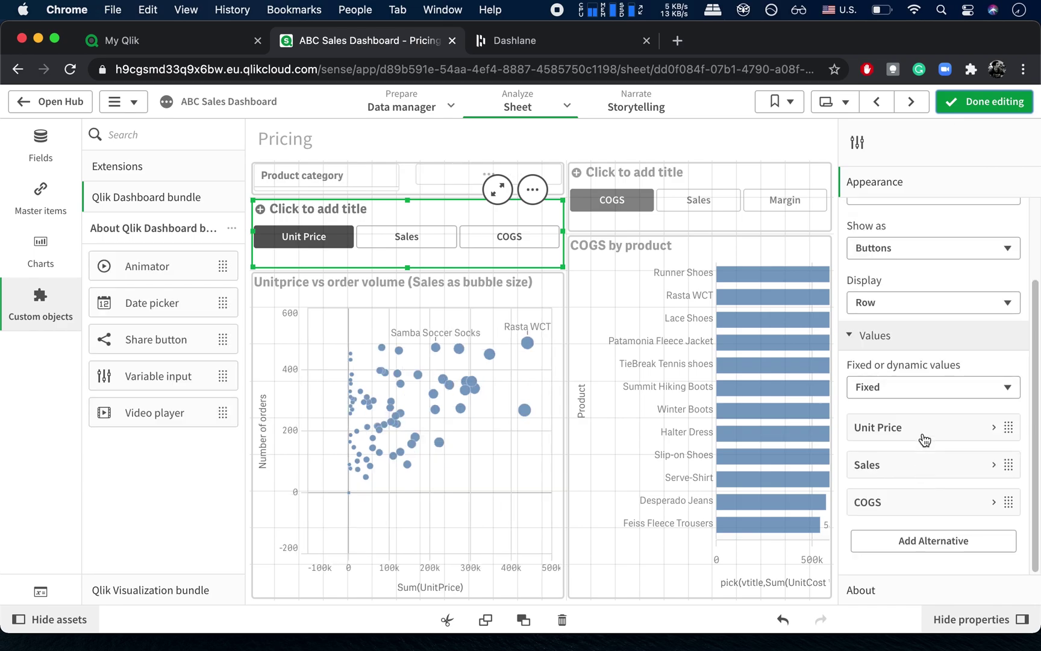
{"action": "left_click", "coordinate": [924, 435]}
{"action": "left_click", "coordinate": [926, 434]}
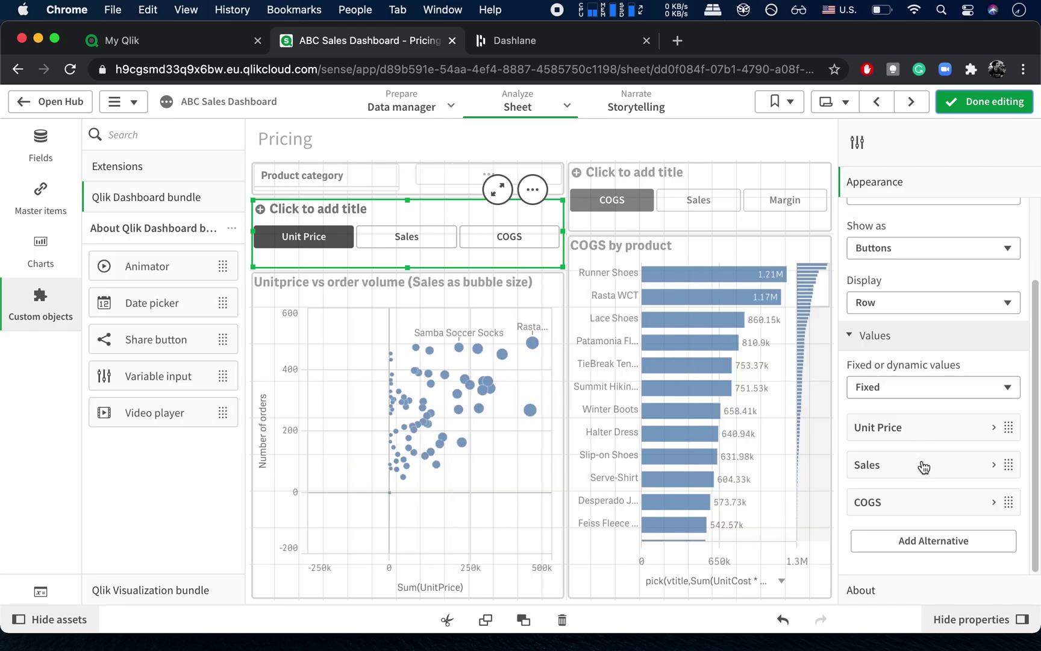
{"action": "left_click", "coordinate": [922, 473]}
{"action": "left_click", "coordinate": [922, 473]}
{"action": "left_click", "coordinate": [918, 505]}
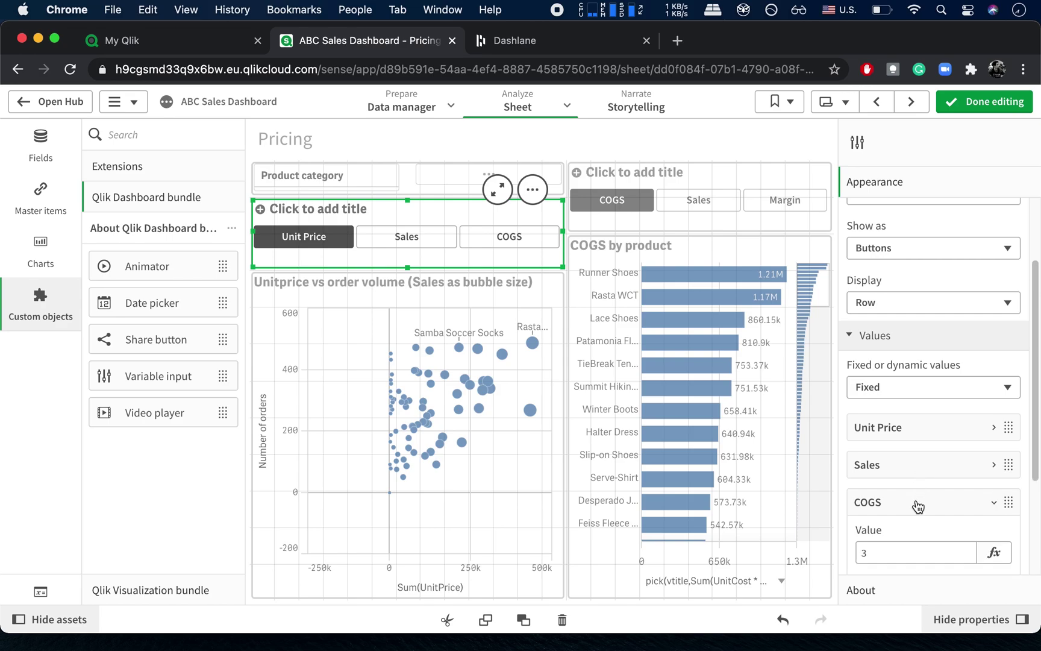
{"action": "left_click", "coordinate": [918, 505]}
{"action": "left_click", "coordinate": [994, 108]}
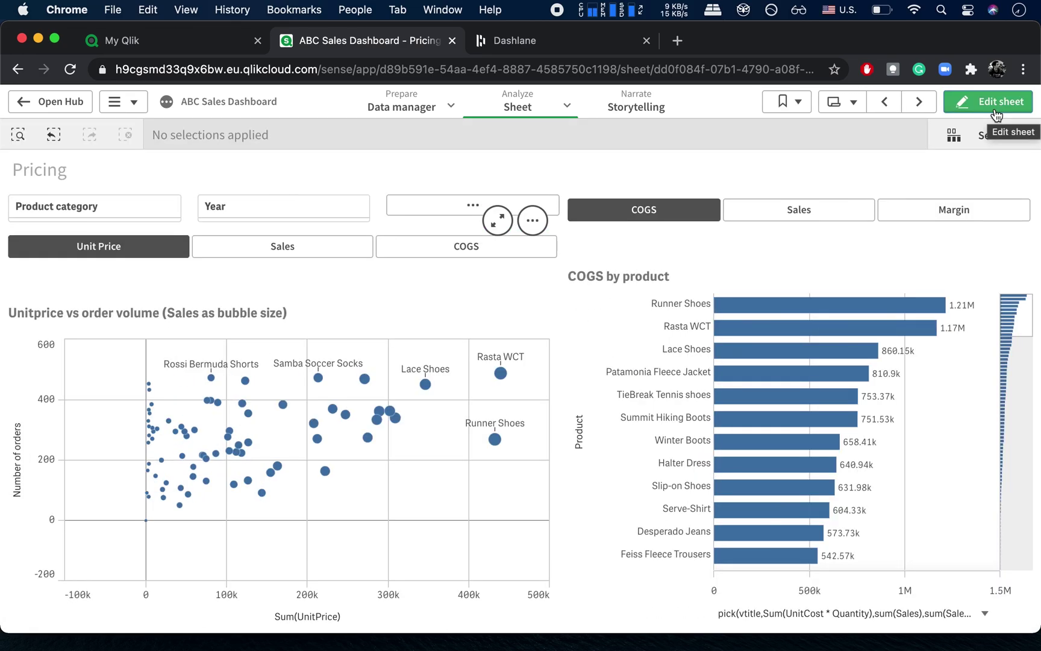
Open the expression editor for the bubble chart's x-axis Sum(UnitPrice) measure
{"action": "left_click", "coordinate": [996, 113]}
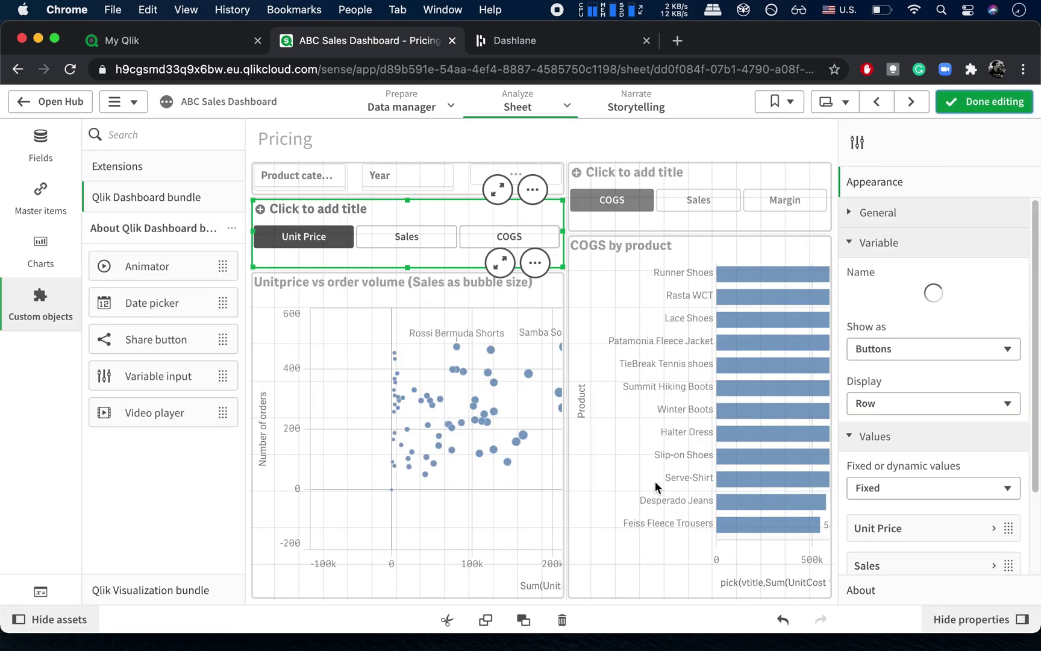
{"action": "left_click", "coordinate": [536, 458]}
{"action": "left_click", "coordinate": [868, 245]}
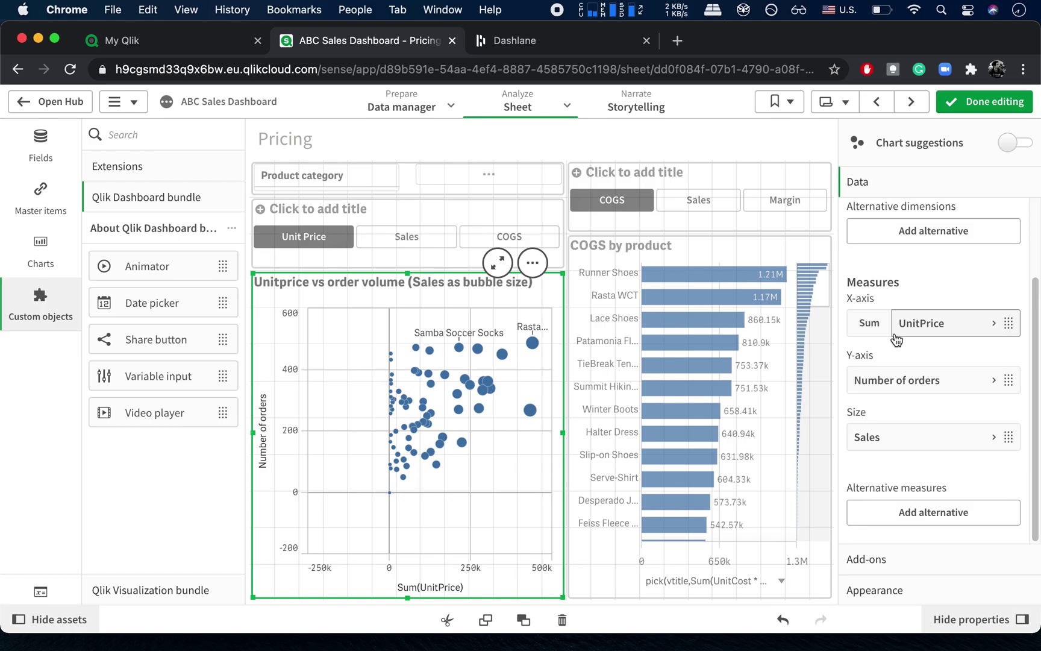
{"action": "left_click", "coordinate": [976, 331]}
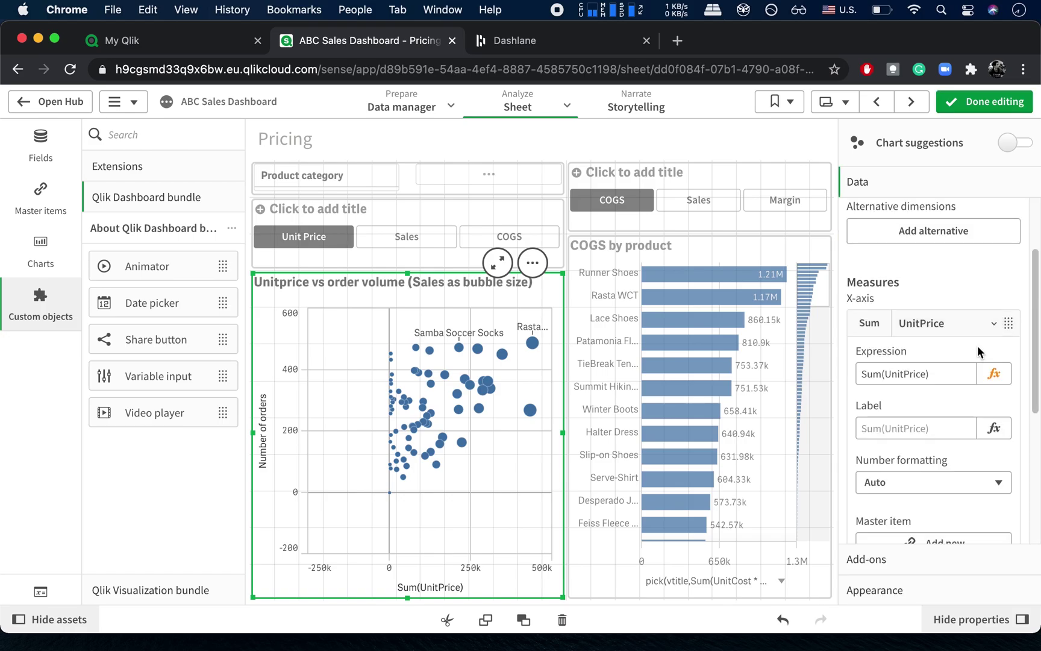
{"action": "left_click", "coordinate": [993, 373]}
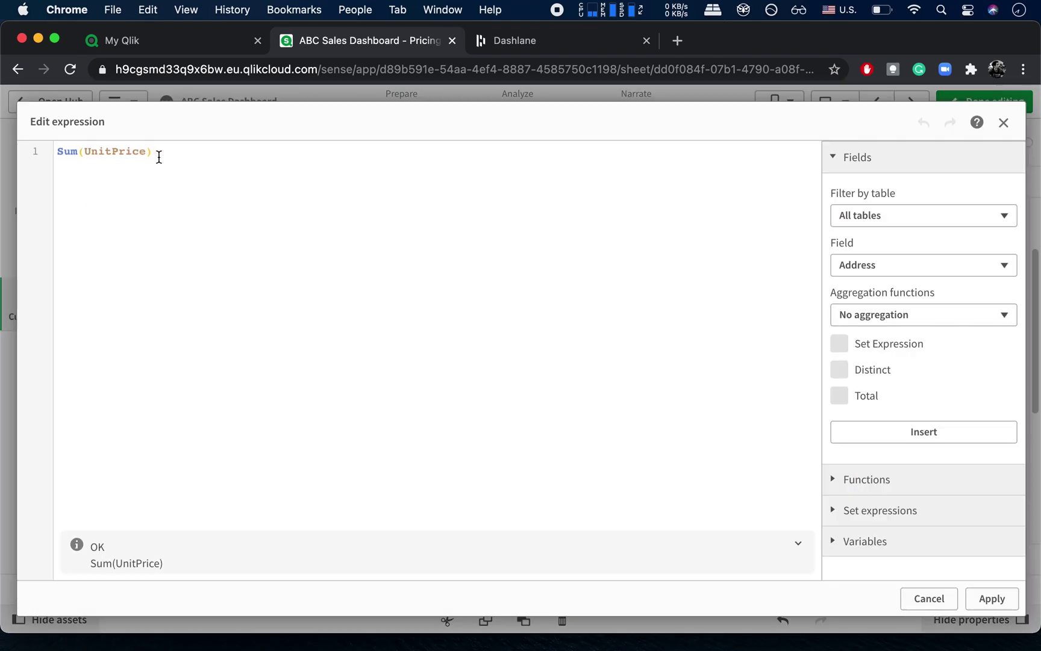
Replace Sum(UnitPrice) with Pick(vmeasure, sum(UnitPrice), ...) as the start of the expression
{"action": "left_click_drag", "start_coordinate": [159, 156], "coordinate": [36, 158]}
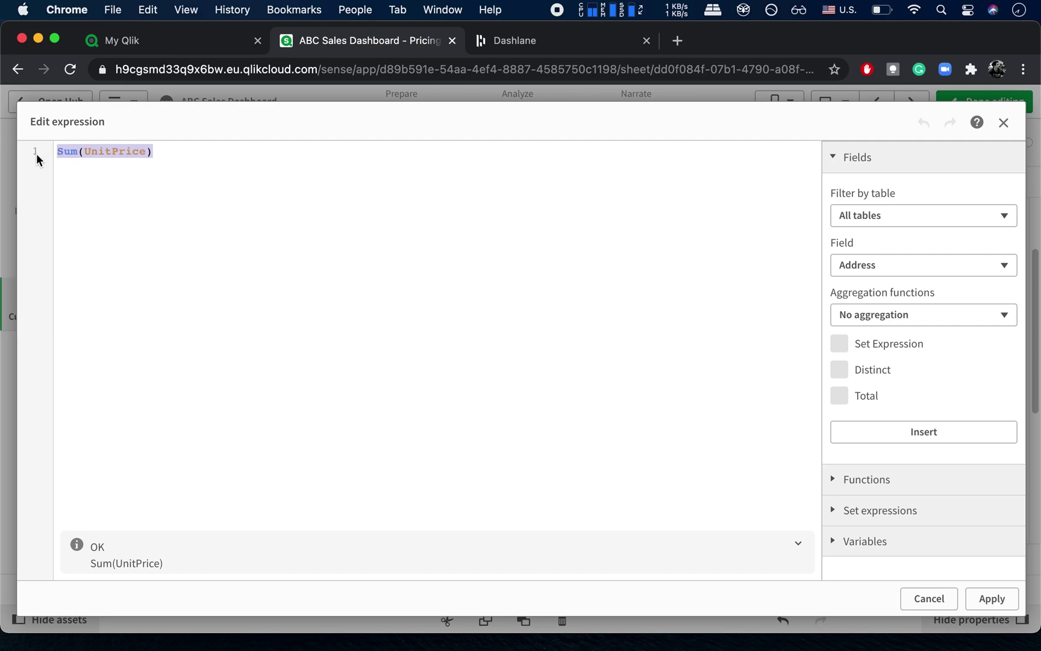
{"action": "key", "text": "BackSpace"}
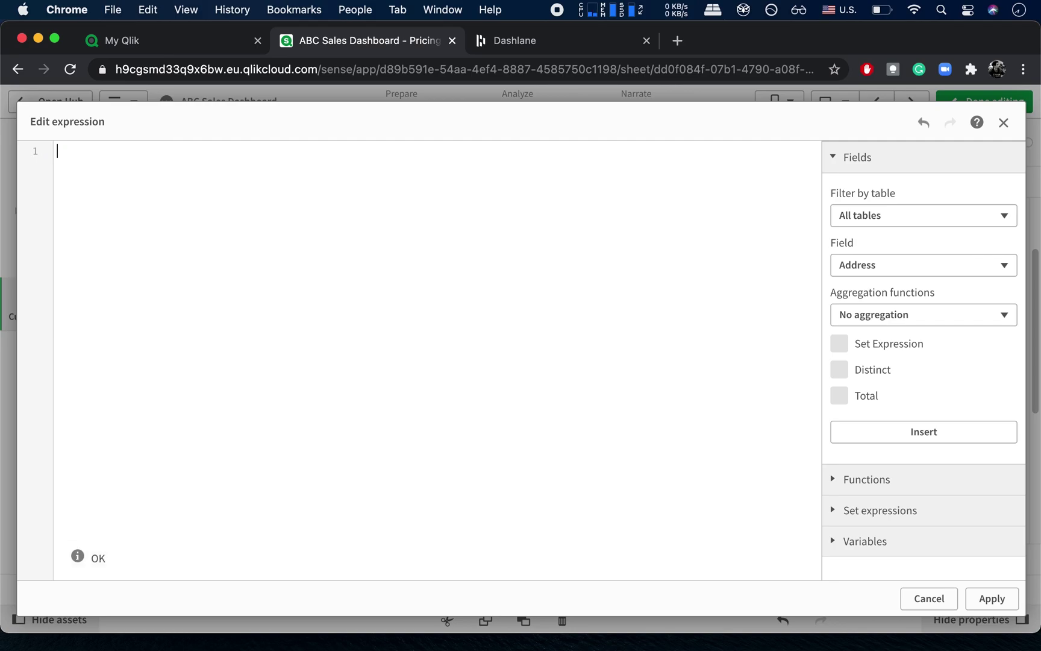
{"action": "type", "text": "pick"}
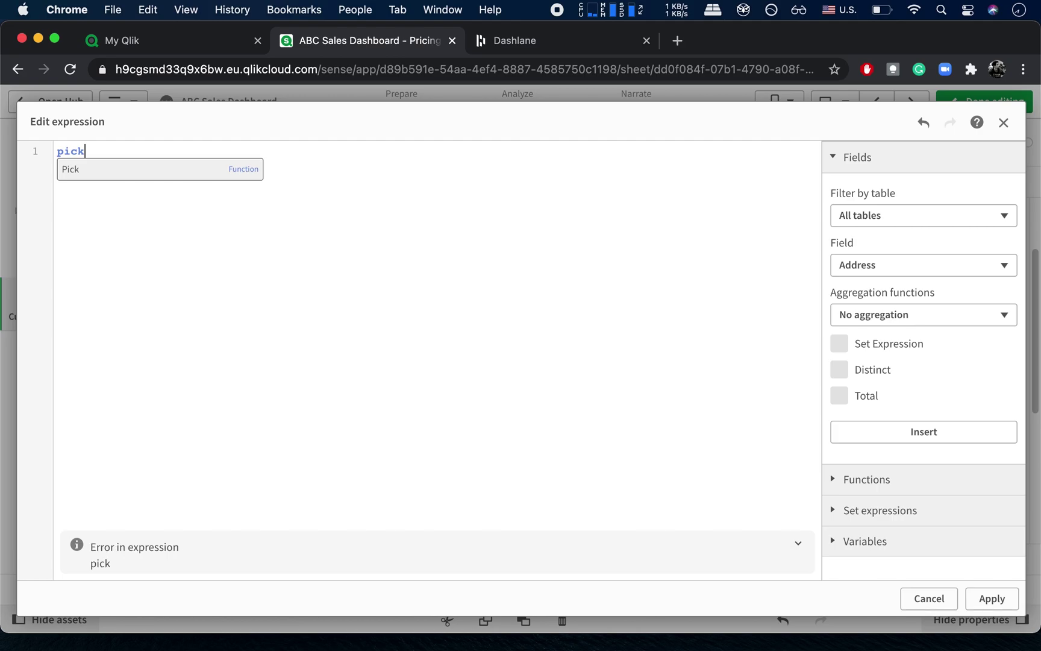
{"action": "key", "text": "Return"}
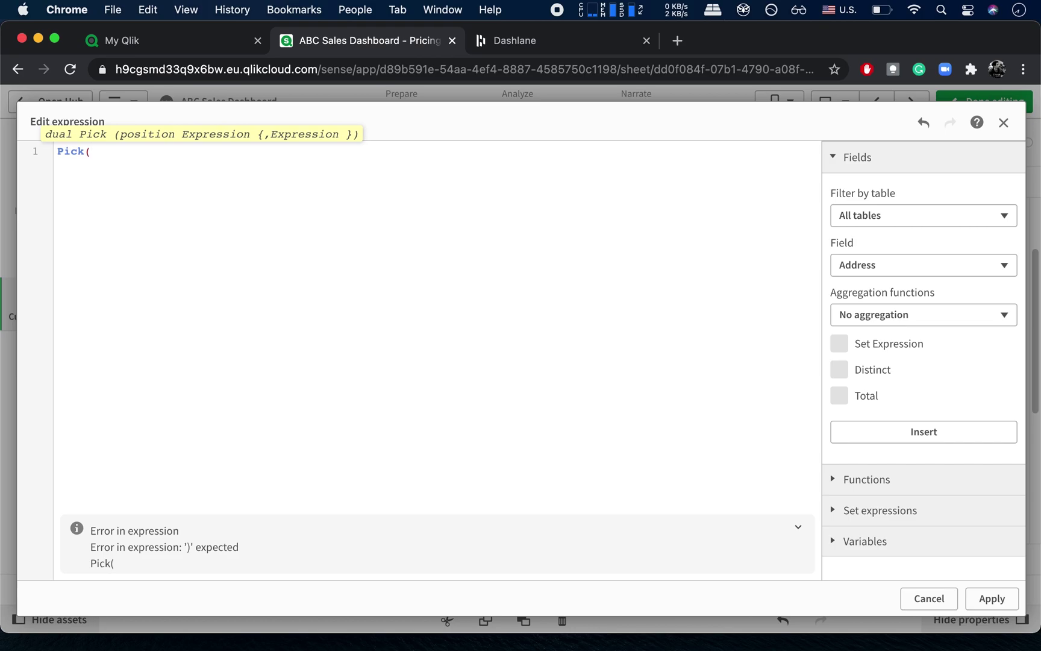
{"action": "type", "text": "m"}
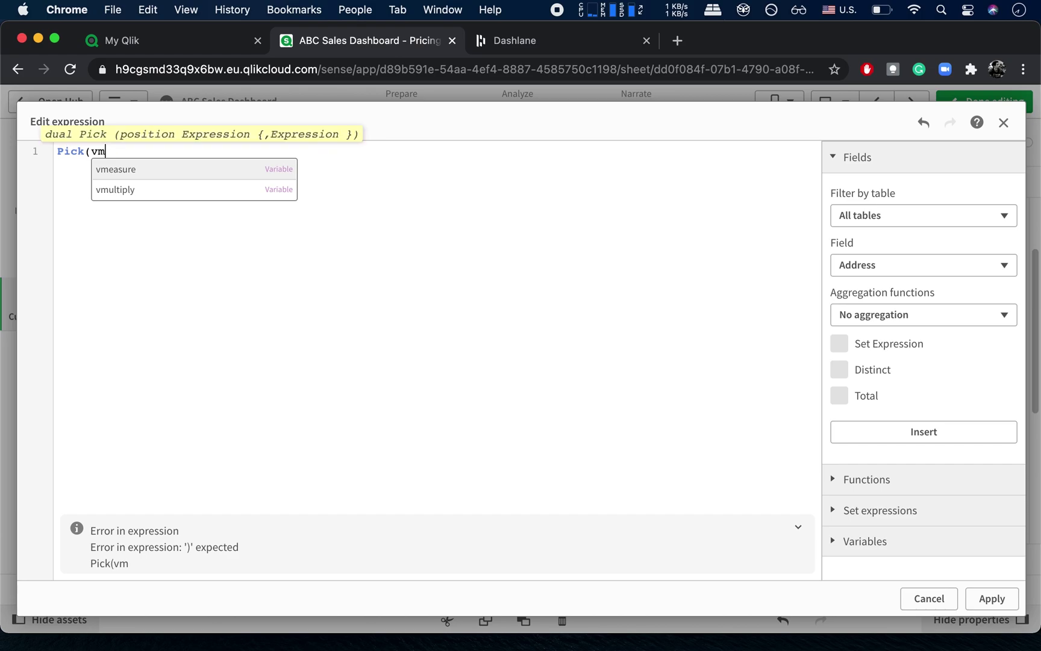
{"action": "left_click", "coordinate": [118, 168]}
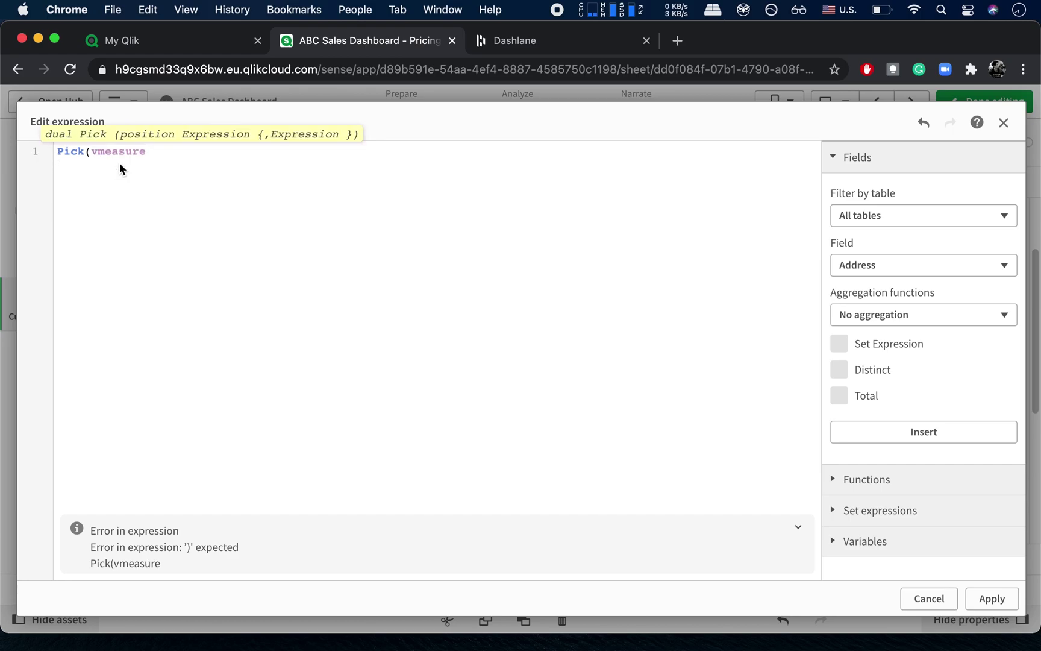
{"action": "type", "text": ",sum"}
{"action": "type", "text": "("}
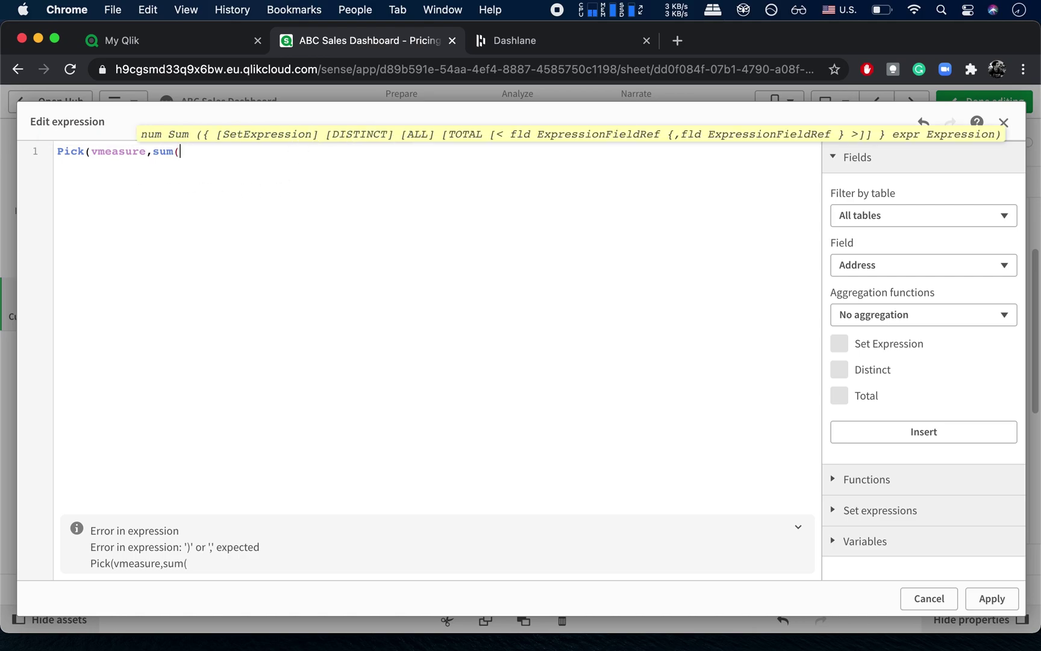
{"action": "type", "text": "un"}
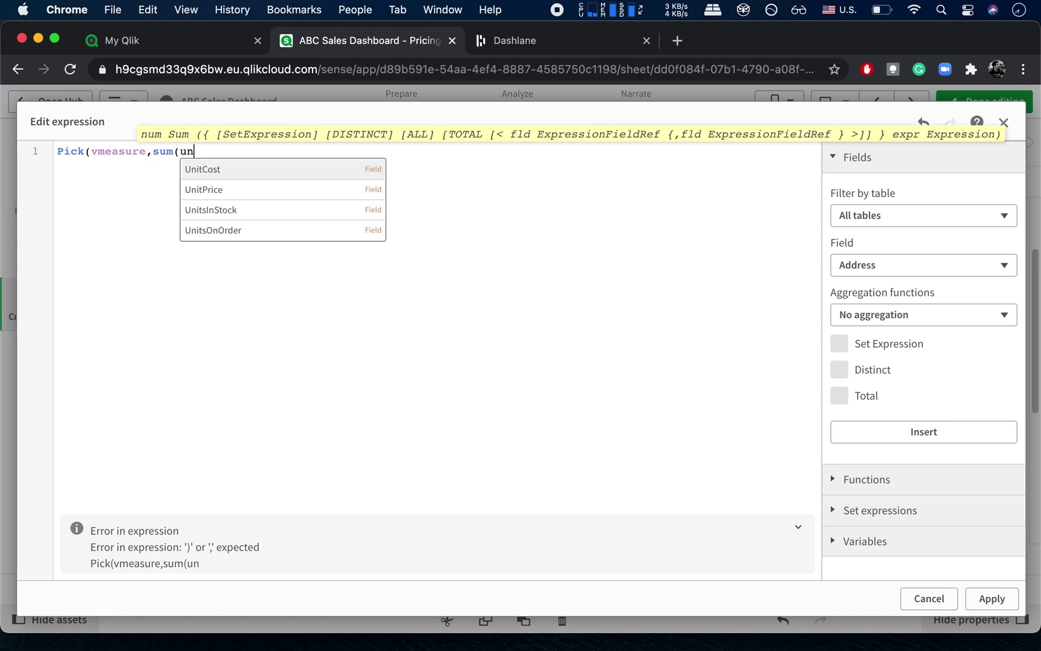
{"action": "key", "text": "Down"}
{"action": "key", "text": "Return"}
Add sum(Sales) and sum(UnitCost * Quantity) to the Pick expression and apply it
{"action": "type", "text": ")"}
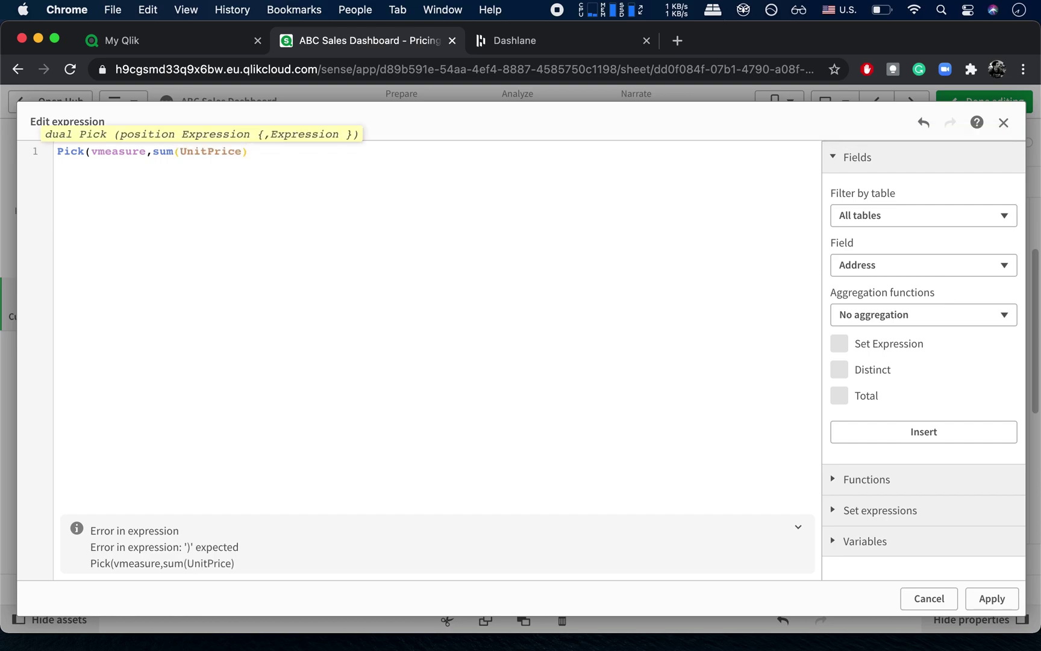
{"action": "type", "text": ",sum(s"}
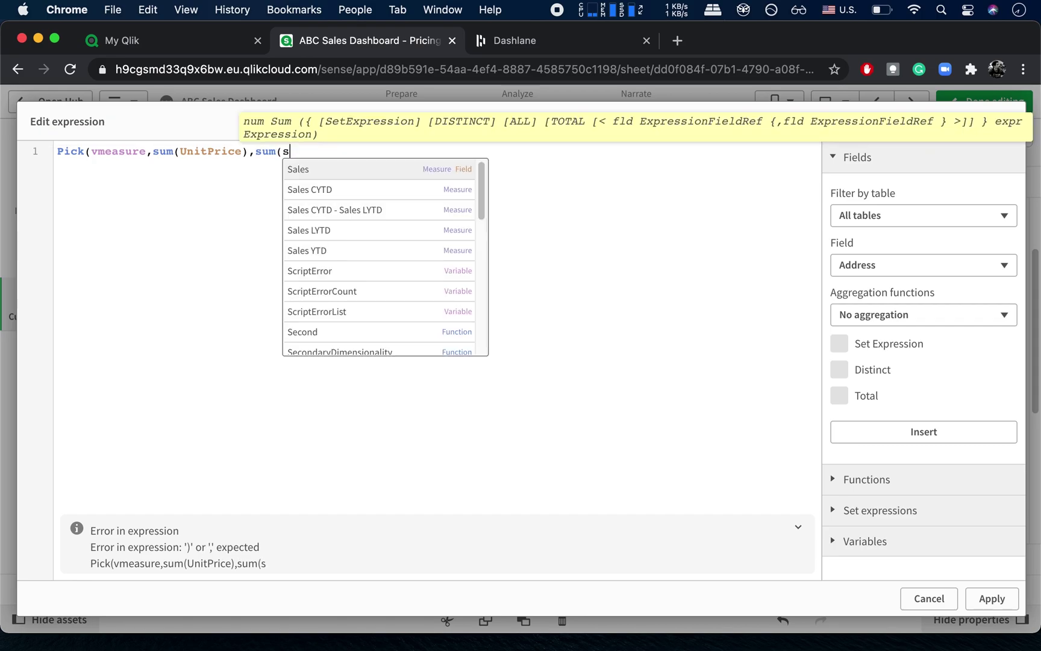
{"action": "key", "text": "Return"}
{"action": "type", "text": "),"}
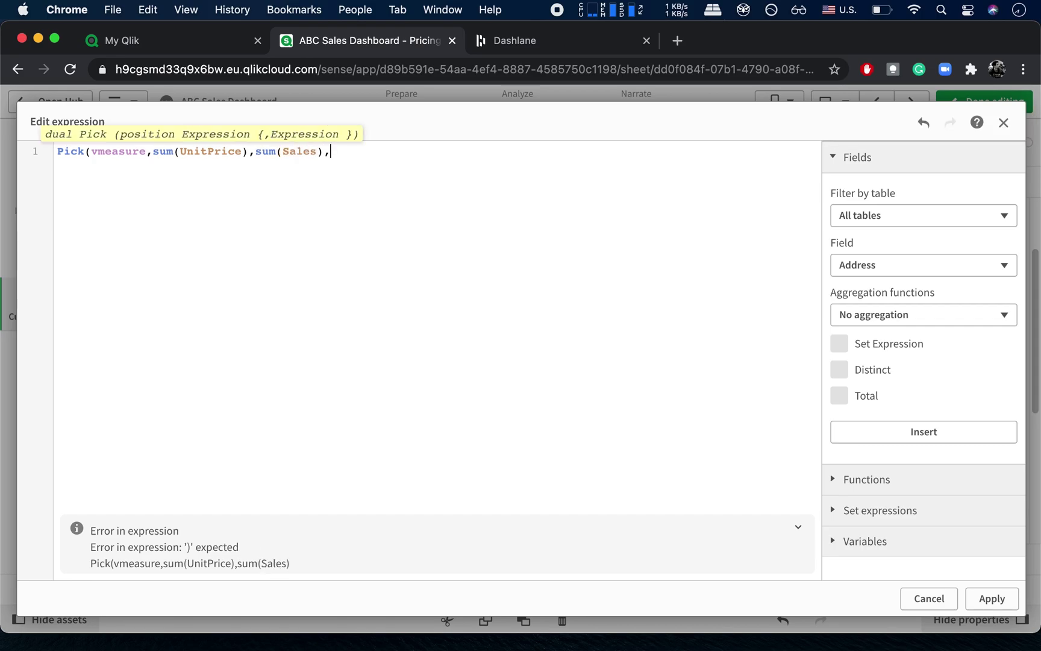
{"action": "type", "text": "sum("}
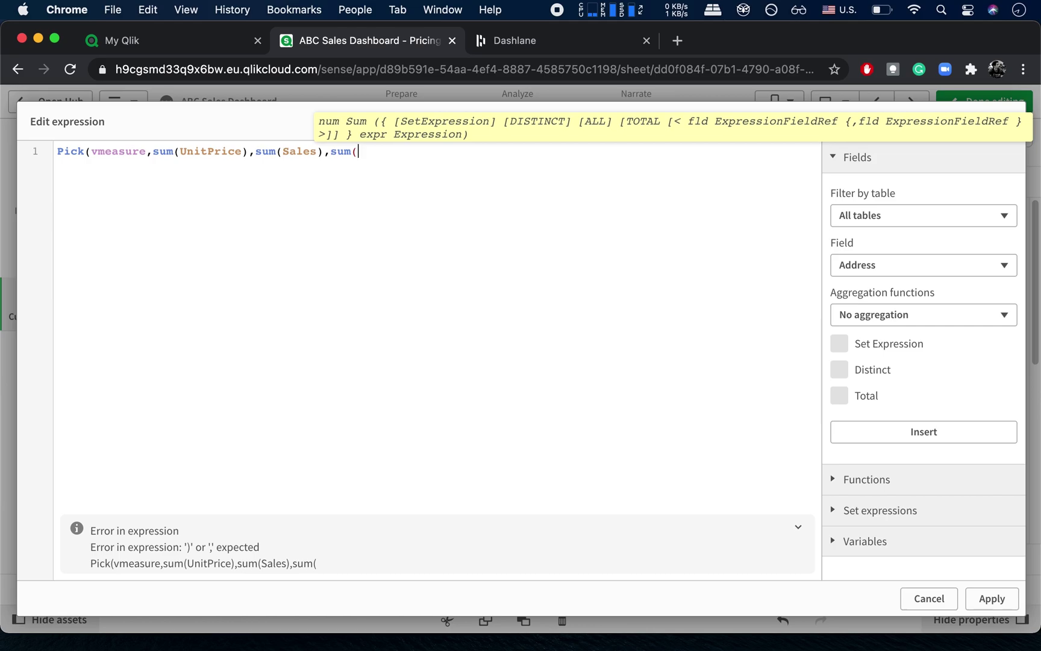
{"action": "type", "text": "UnitCost * Quantity"}
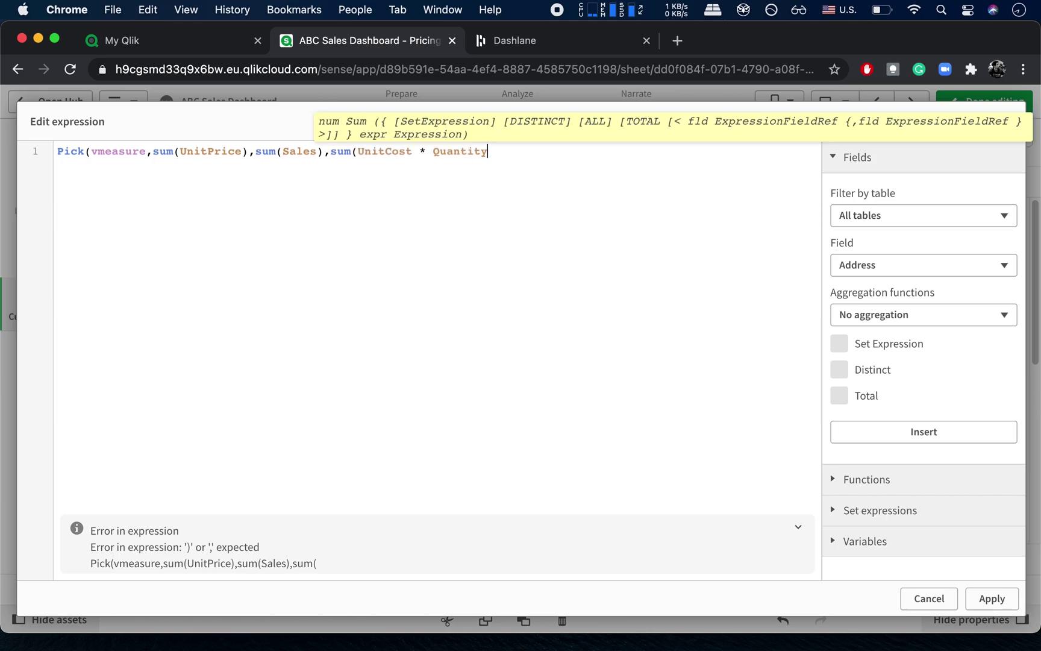
{"action": "type", "text": ")"}
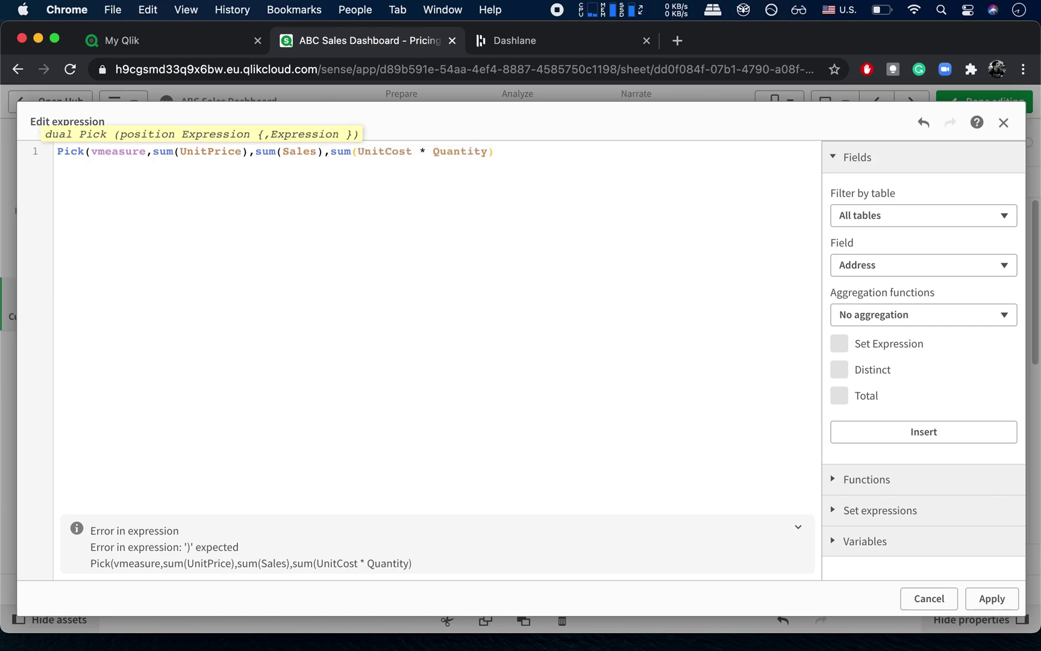
{"action": "type", "text": ")"}
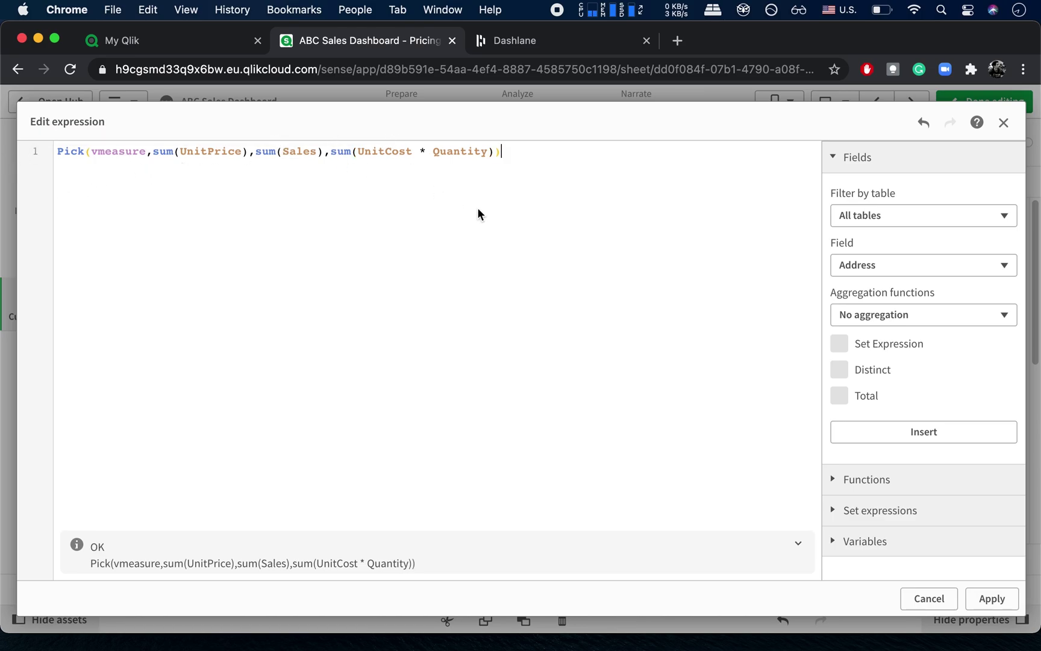
{"action": "left_click", "coordinate": [988, 598]}
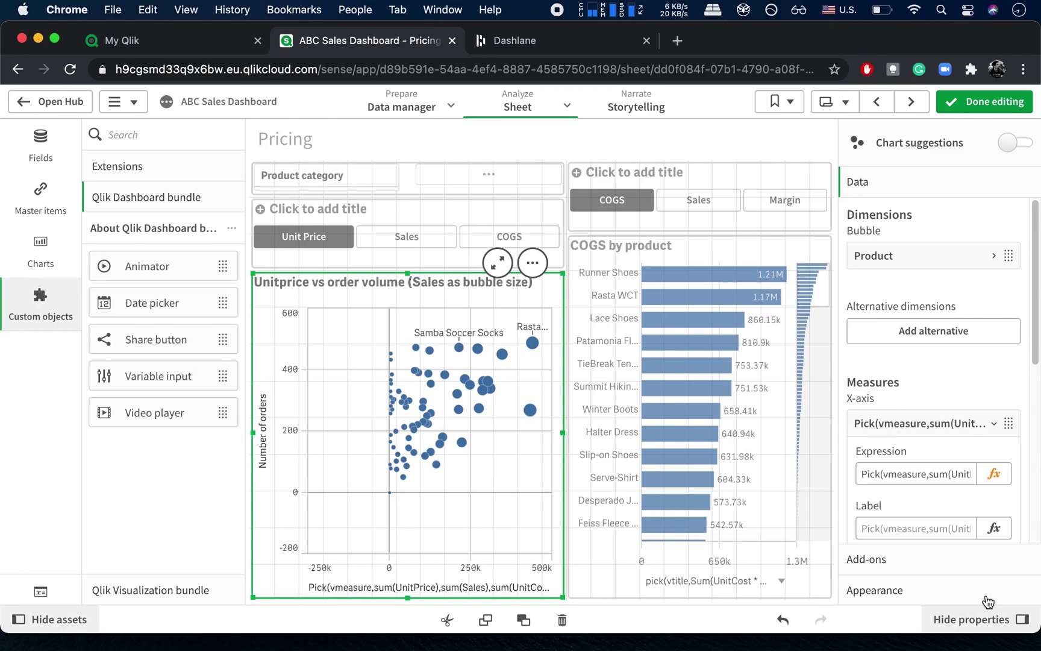
{"action": "left_click", "coordinate": [953, 111]}
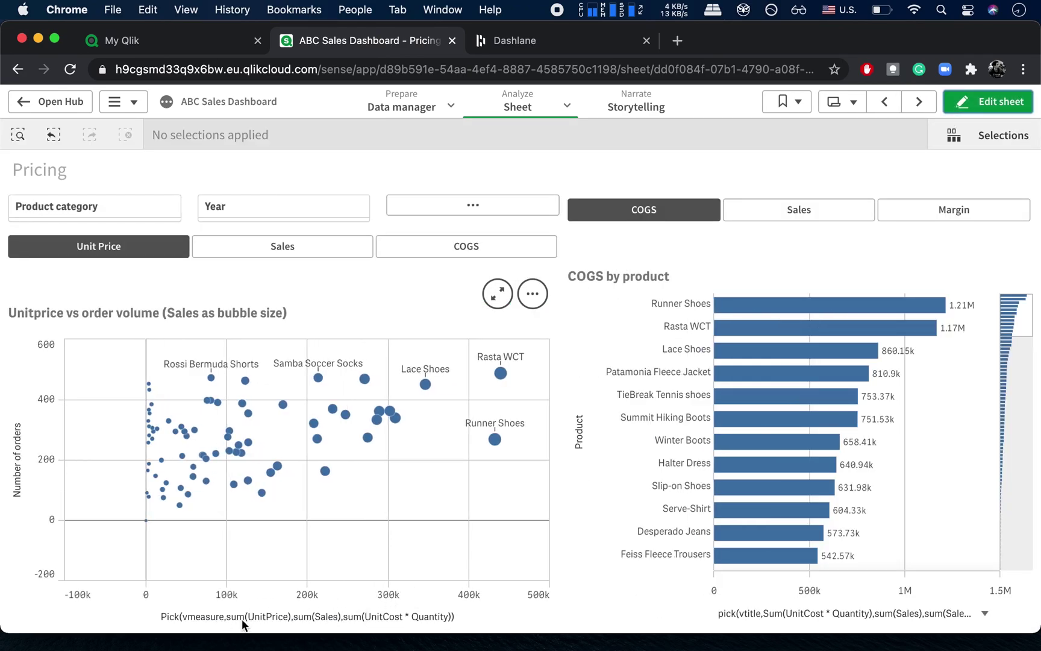
{"action": "left_click", "coordinate": [272, 253]}
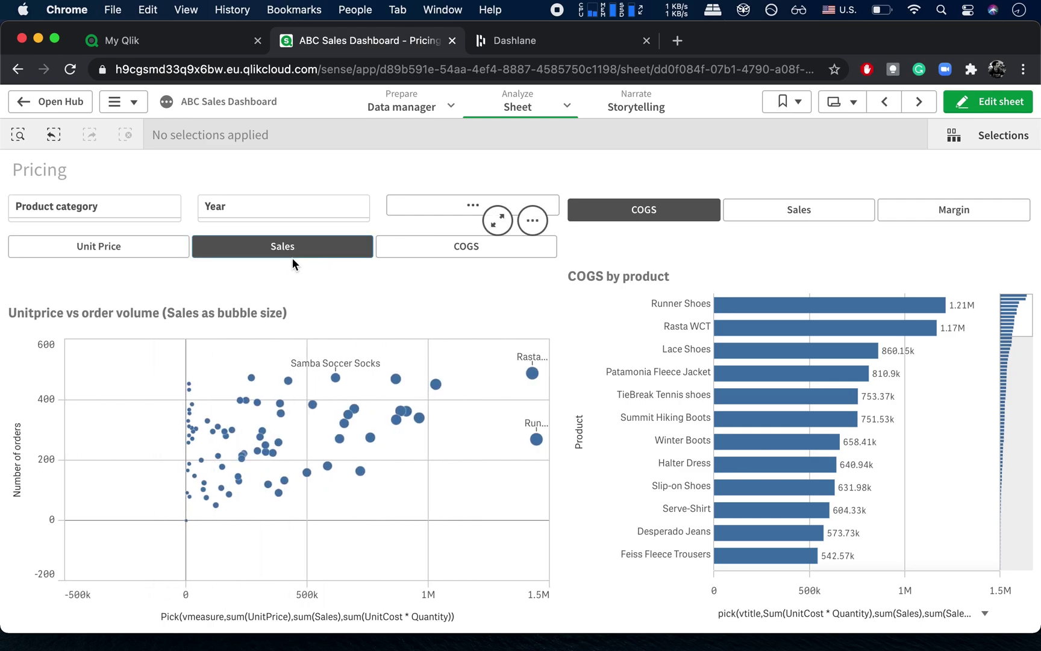
{"action": "left_click", "coordinate": [425, 257]}
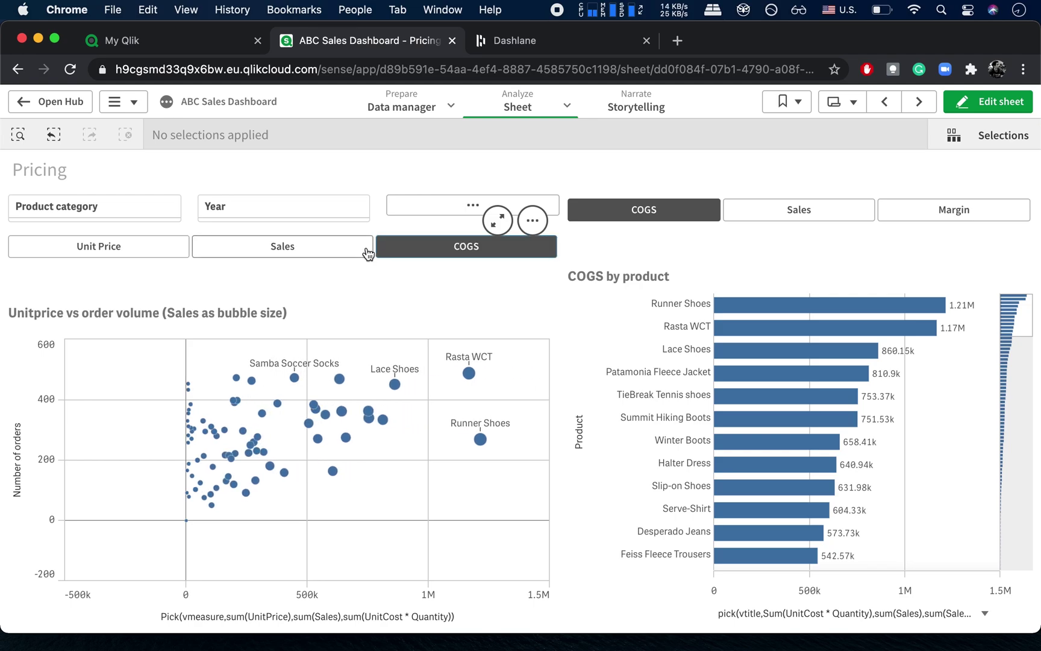
{"action": "left_click", "coordinate": [323, 252]}
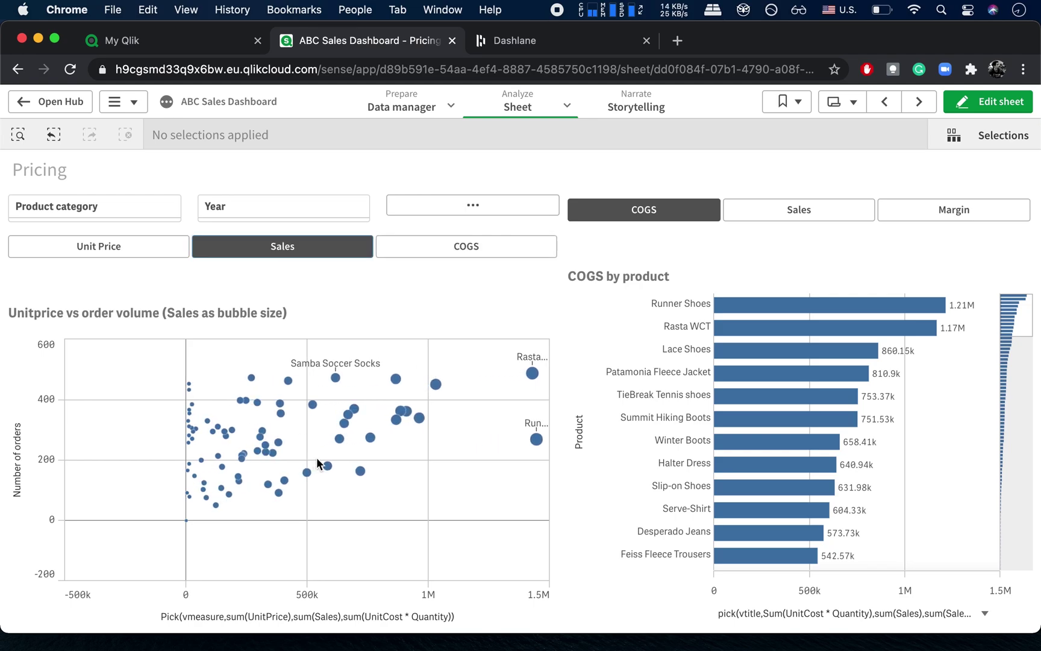
{"action": "left_click", "coordinate": [155, 257]}
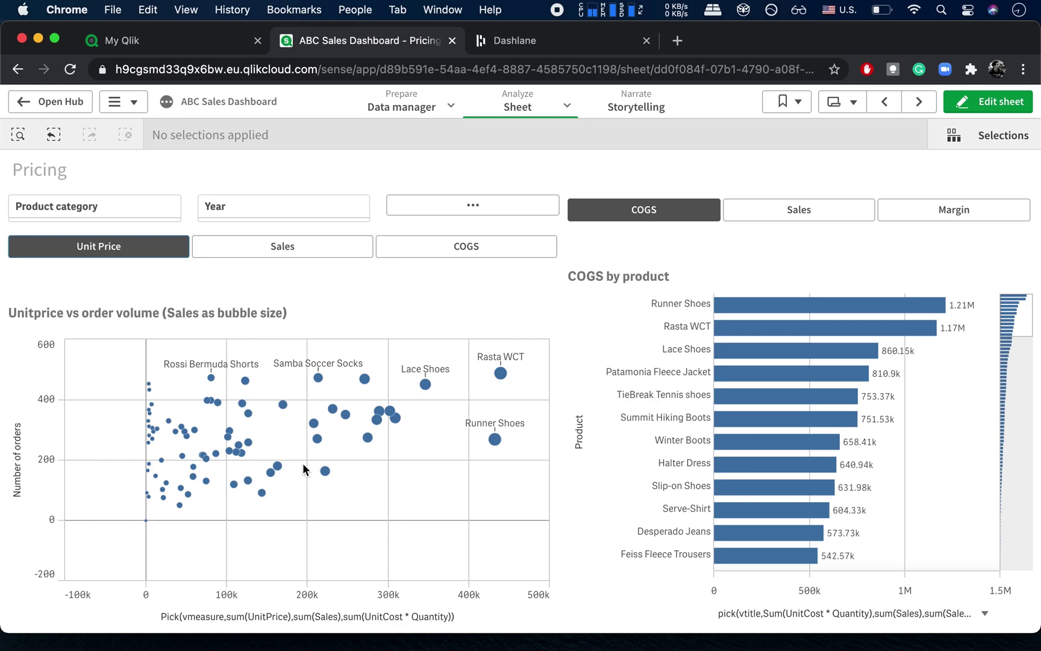
{"action": "left_click", "coordinate": [313, 250]}
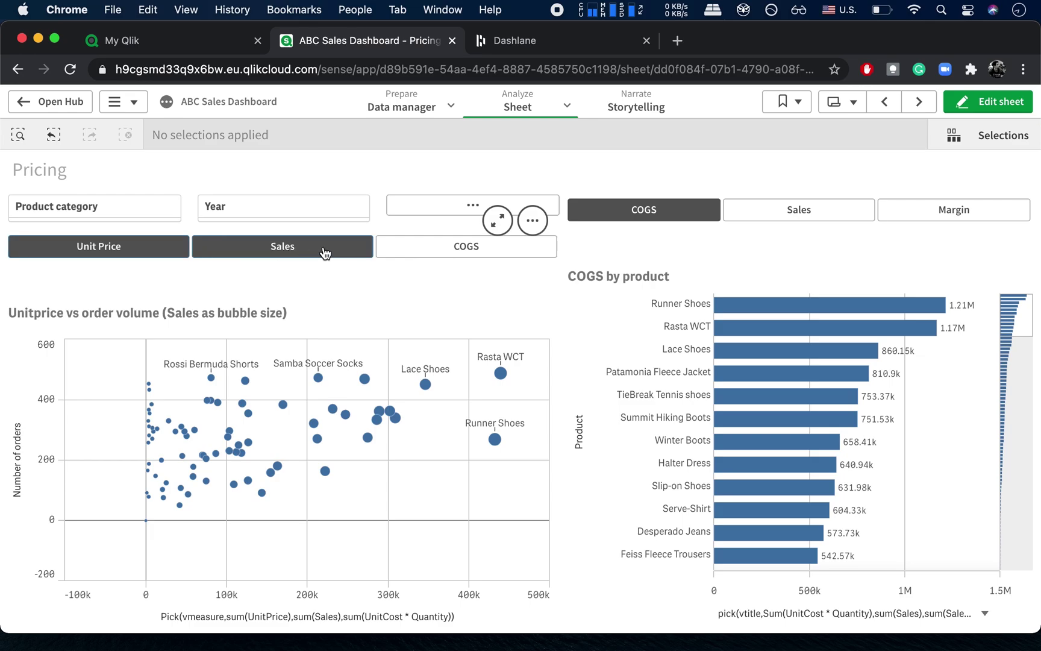
{"action": "left_click", "coordinate": [466, 247]}
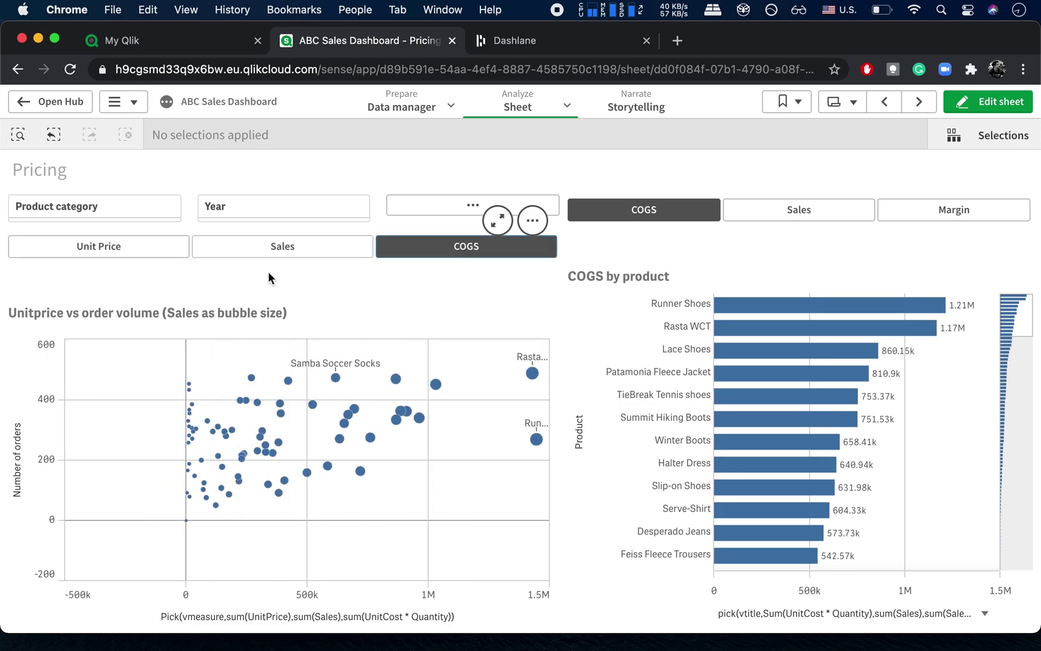
{"action": "left_click", "coordinate": [98, 246]}
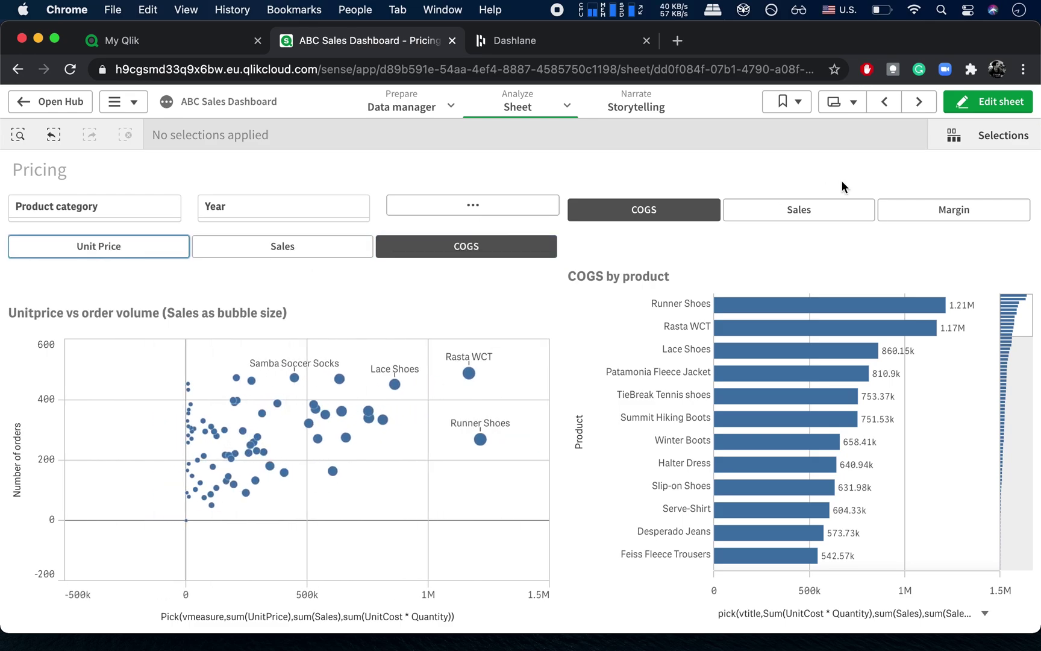
{"action": "left_click", "coordinate": [964, 102]}
{"action": "left_click", "coordinate": [361, 576]}
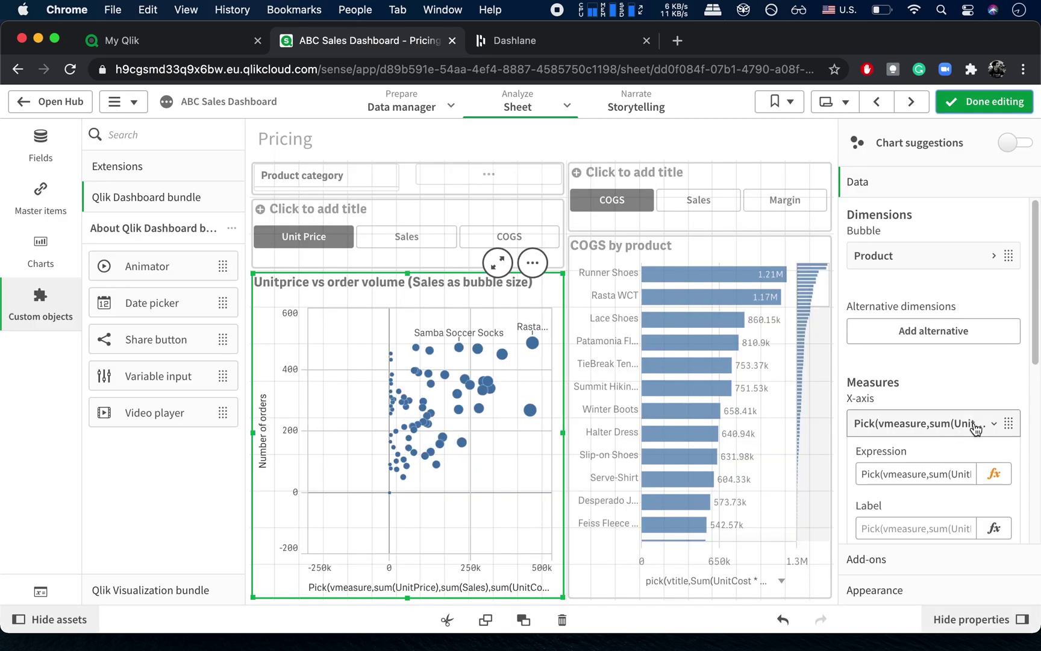
{"action": "left_click", "coordinate": [904, 527]}
{"action": "left_click", "coordinate": [994, 528]}
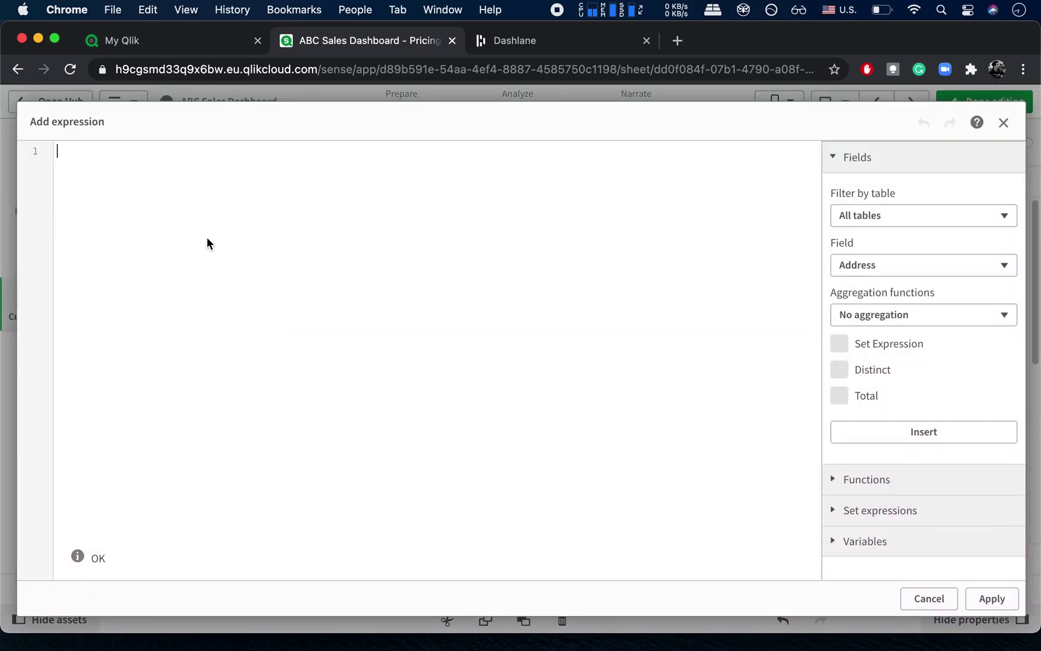
Set the x-axis label expression to pick(vmeasure,'Unit Price','Sales','COGS') and apply it
{"action": "type", "text": "pick("}
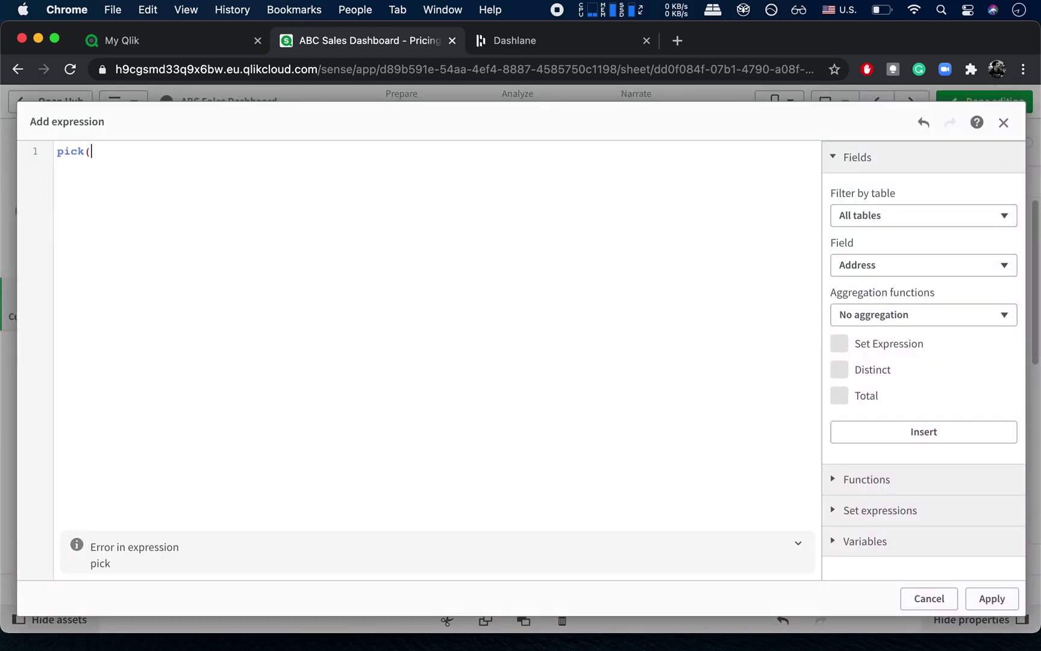
{"action": "type", "text": "vmeasure,"}
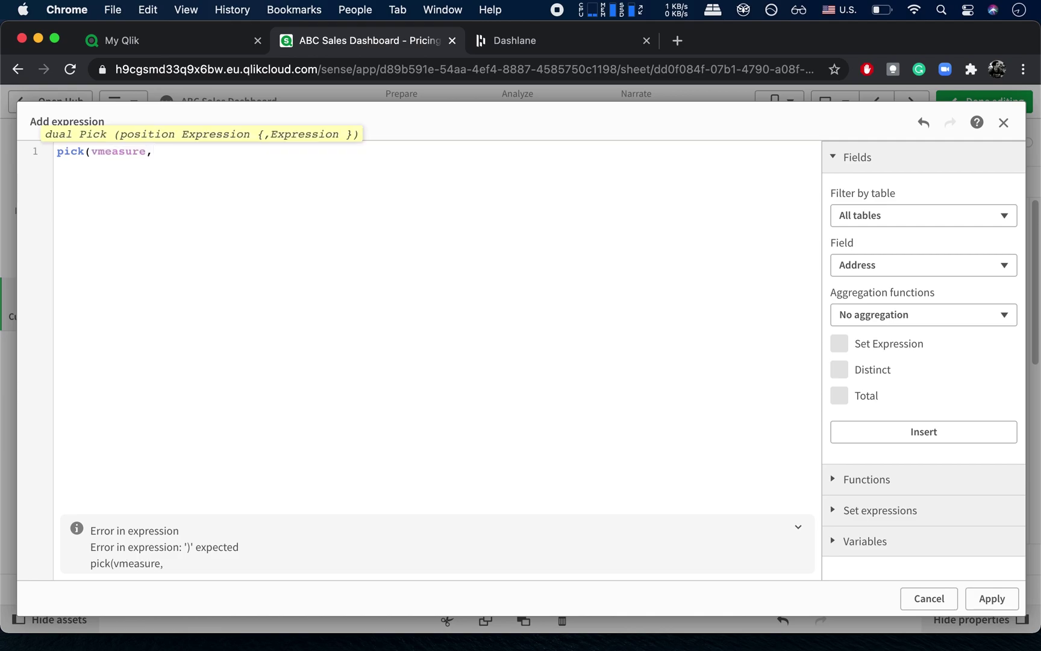
{"action": "type", "text": "COGS"}
{"action": "key", "text": "BackSpace"}
{"action": "key", "text": "BackSpace"}
{"action": "key", "text": "BackSpace"}
{"action": "key", "text": "BackSpace"}
{"action": "type", "text": "Units"}
{"action": "key", "text": "BackSpace"}
{"action": "key", "text": "Return"}
{"action": "type", "text": ","}
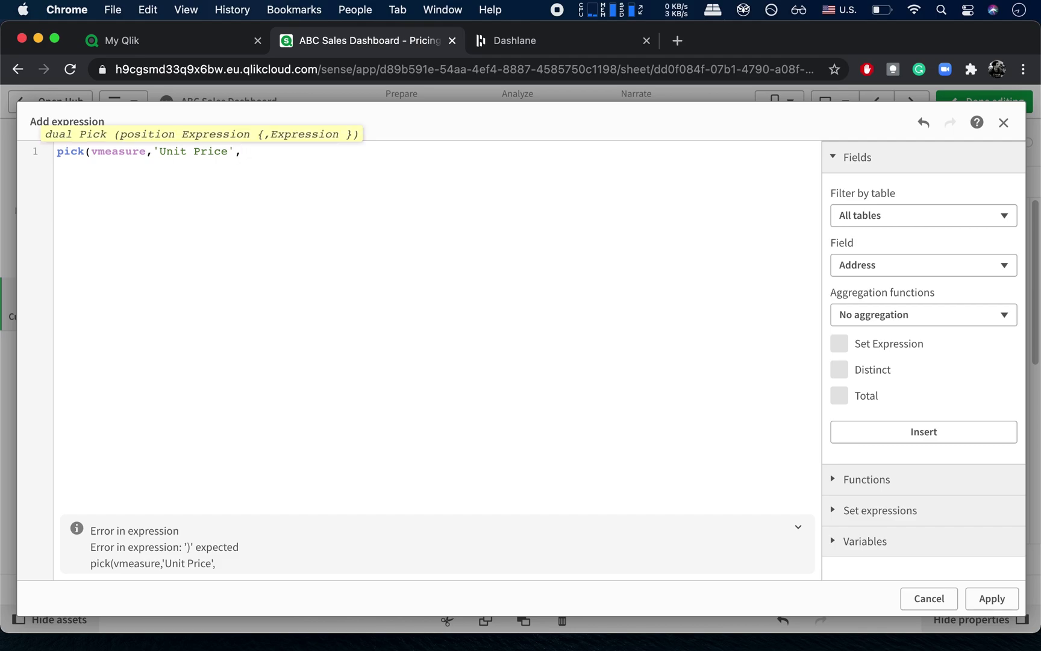
{"action": "type", "text": "'Sales','COGS'"}
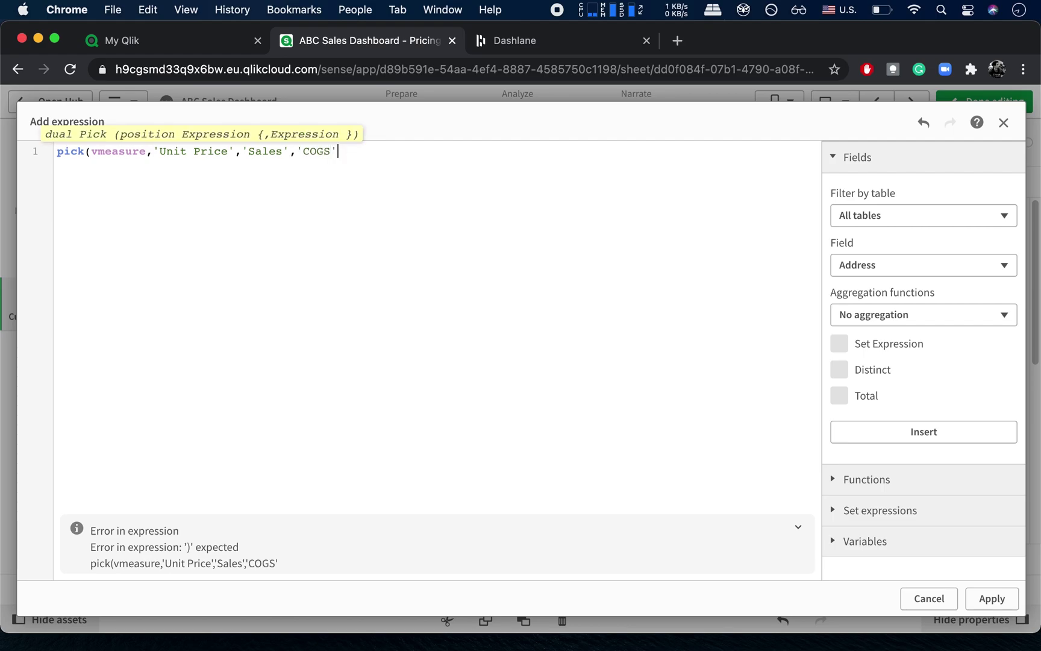
{"action": "type", "text": ")"}
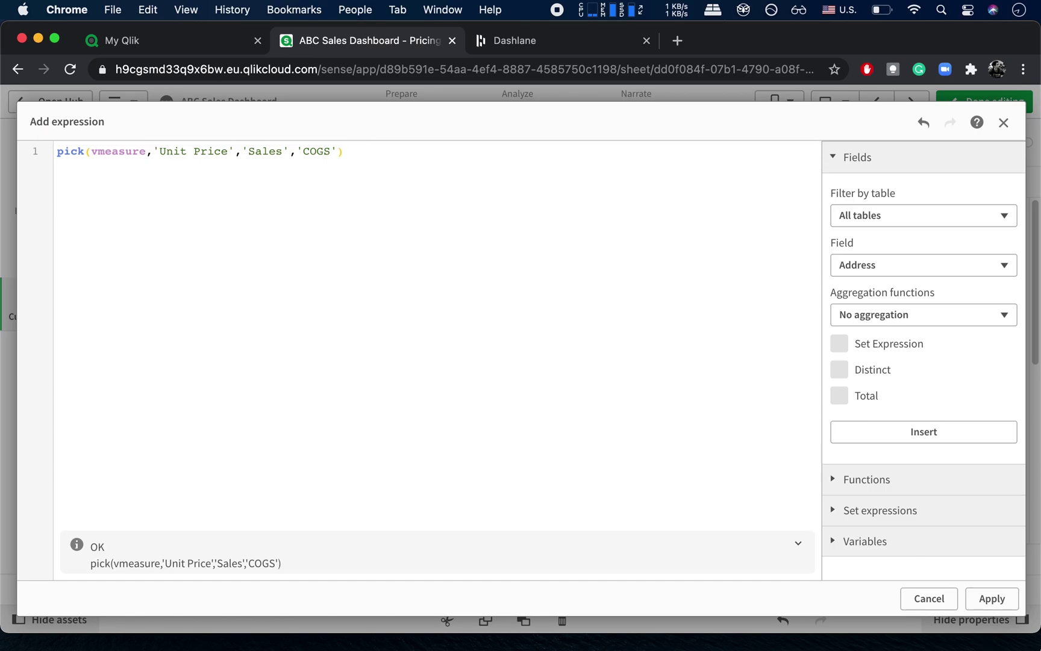
{"action": "left_click", "coordinate": [993, 599]}
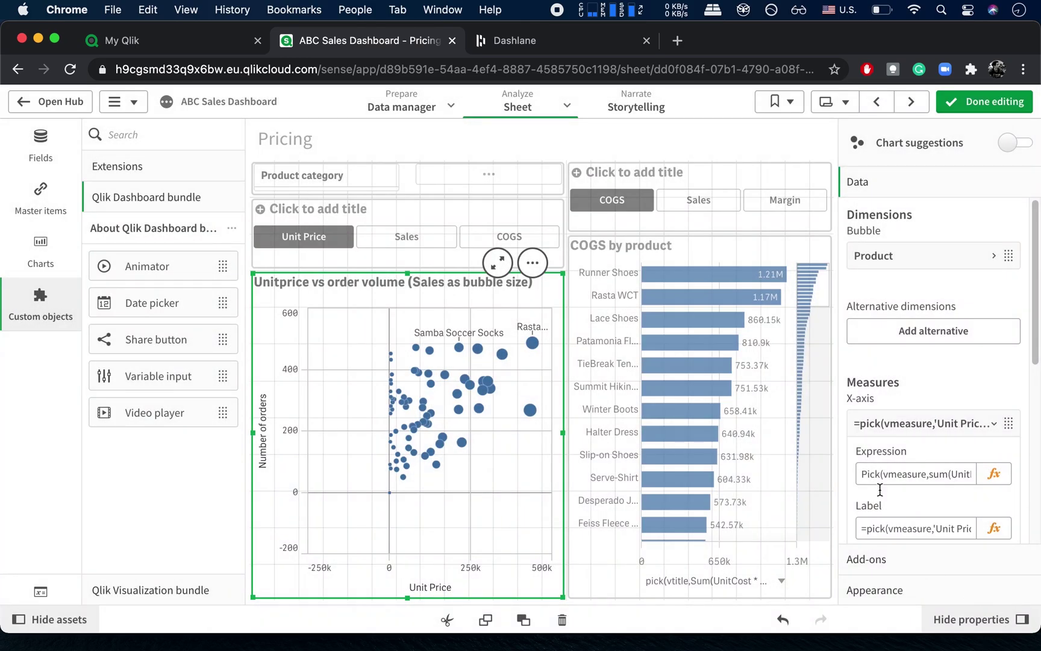
Exit editing and test the Sales and Unit Price buttons to confirm the x-axis title updates
{"action": "left_click", "coordinate": [955, 103]}
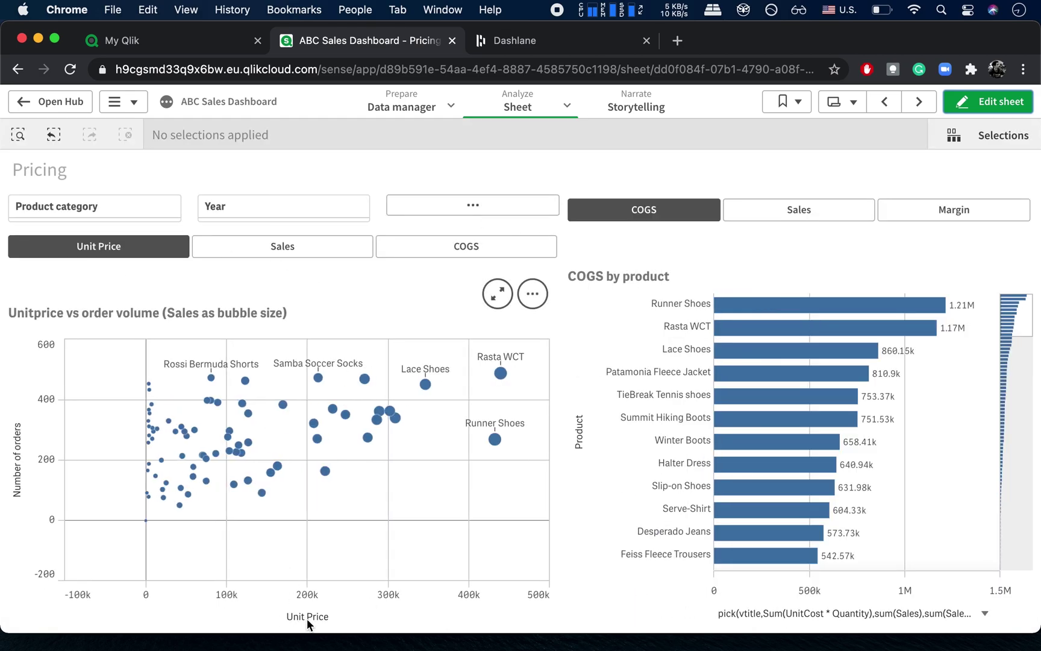
{"action": "left_click", "coordinate": [282, 245]}
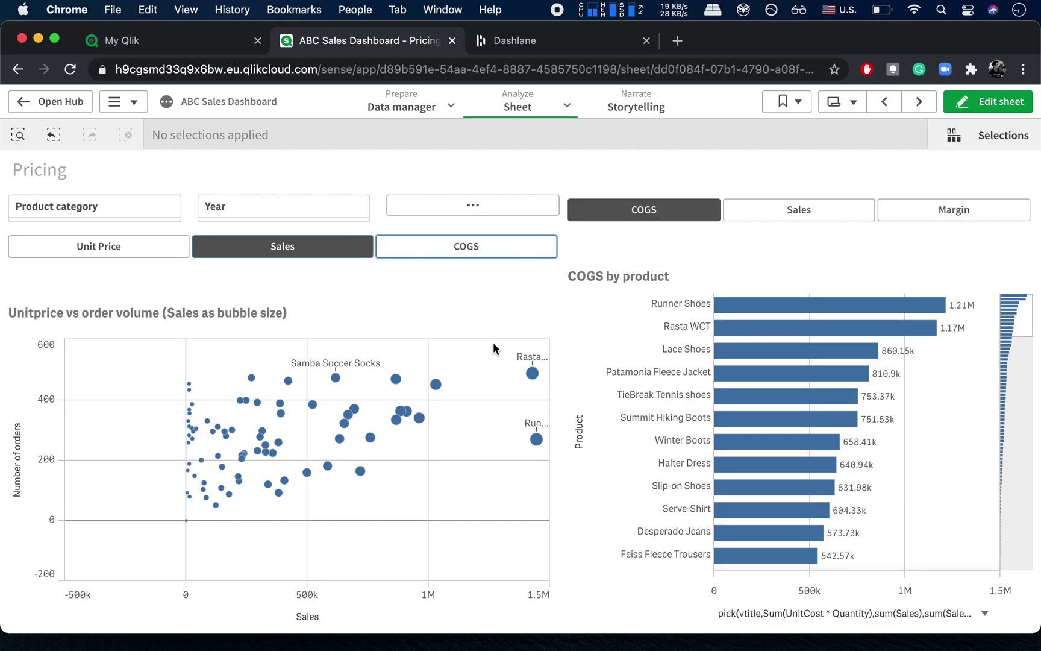
{"action": "left_click", "coordinate": [138, 252]}
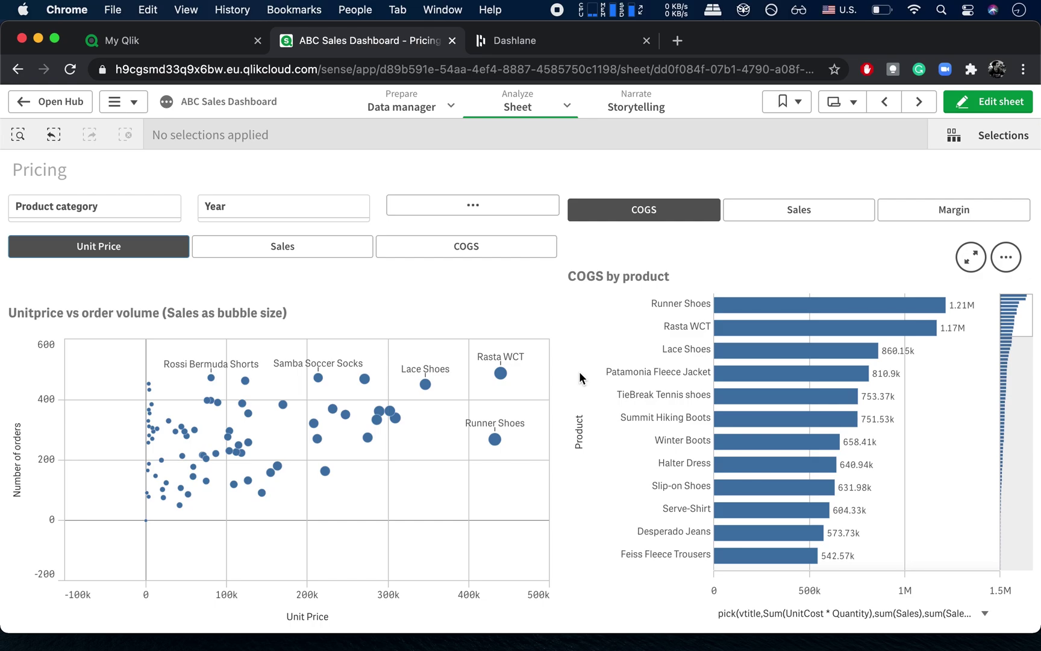
{"action": "mouse_move", "coordinate": [1017, 315]}
{"action": "left_mouse_down"}
{"action": "mouse_move", "coordinate": [1010, 515]}
{"action": "mouse_move", "coordinate": [1016, 310]}
{"action": "left_mouse_up"}
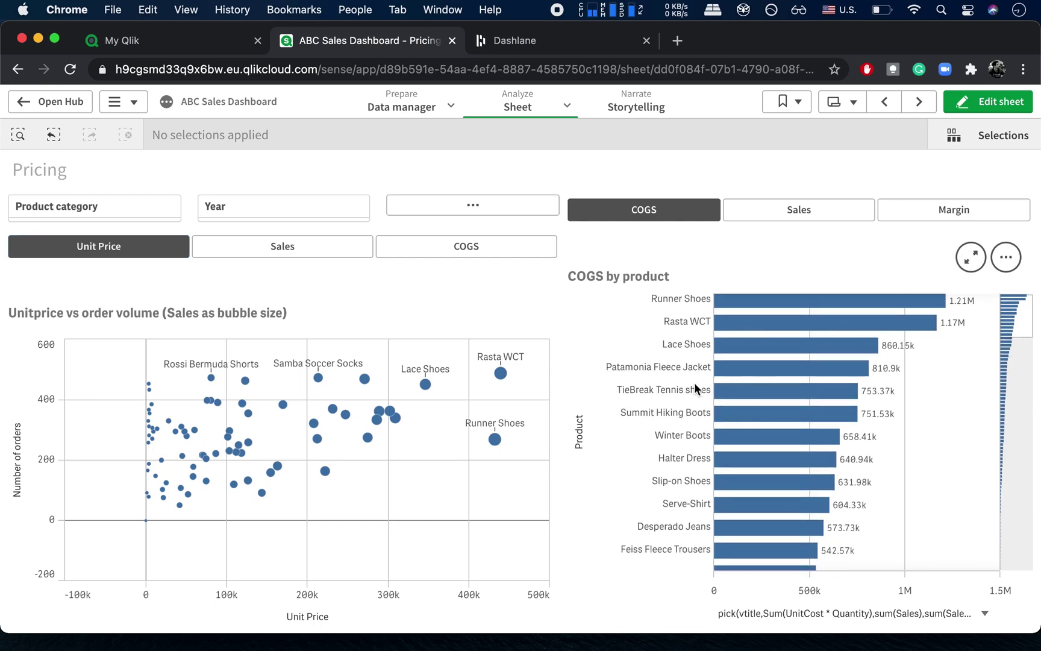